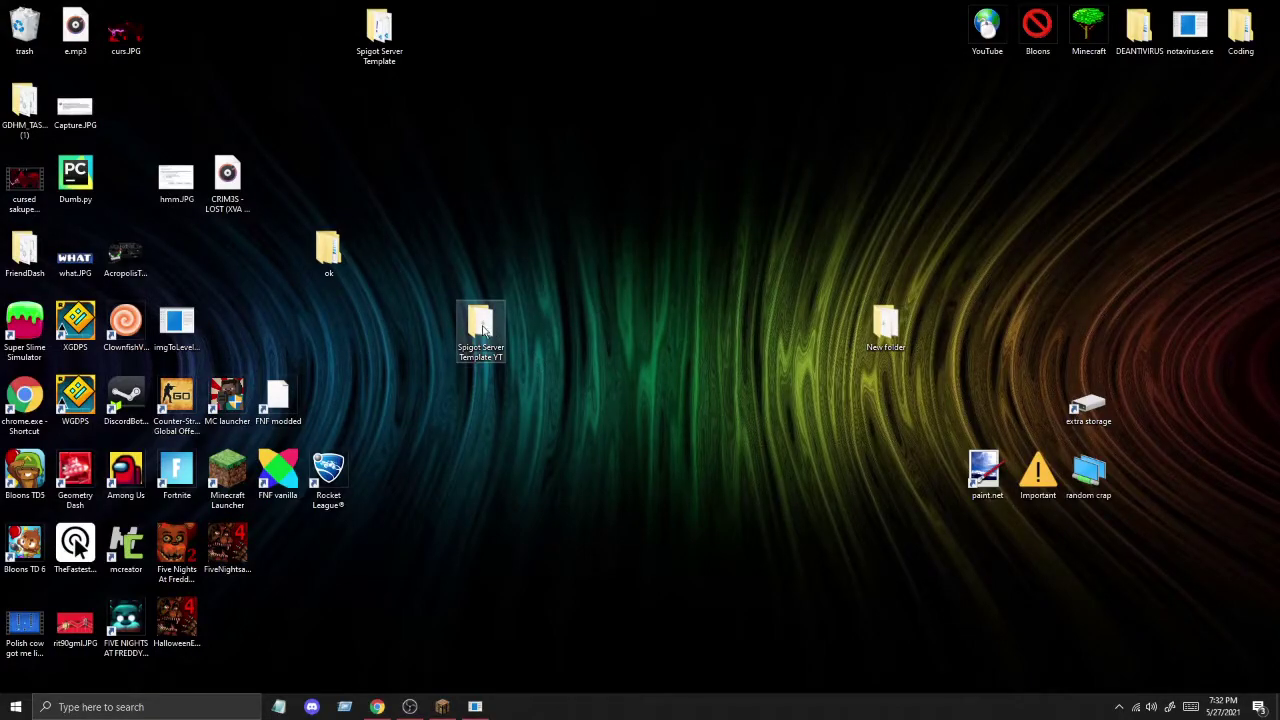
Run spigot-1.16.5.jar once to generate logs, eula.txt and server.properties, then open eula.txt.
{"action": "double_click", "coordinate": [483, 330]}
{"action": "mouse_move", "coordinate": [793, 140]}
{"action": "left_mouse_down"}
{"action": "mouse_move", "coordinate": [652, 250]}
{"action": "mouse_move", "coordinate": [766, 90]}
{"action": "mouse_move", "coordinate": [812, 61]}
{"action": "left_mouse_up"}
{"action": "left_click", "coordinate": [875, 200]}
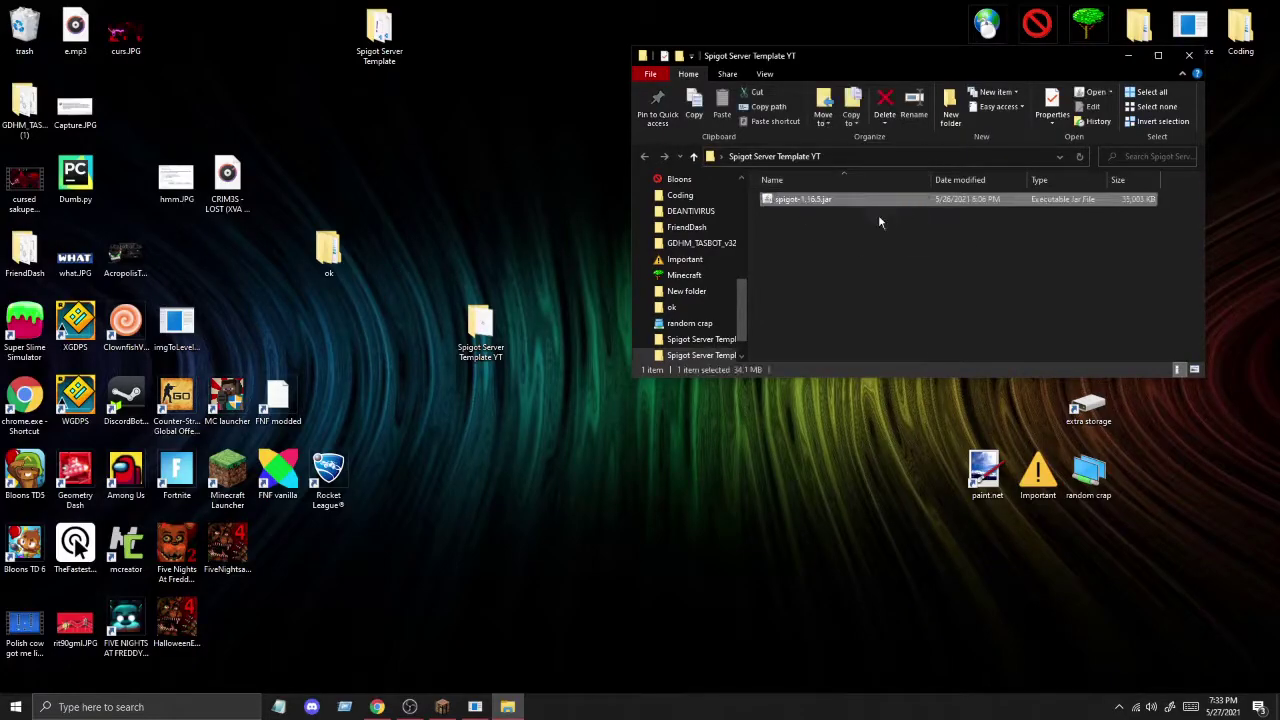
{"action": "left_click", "coordinate": [808, 217]}
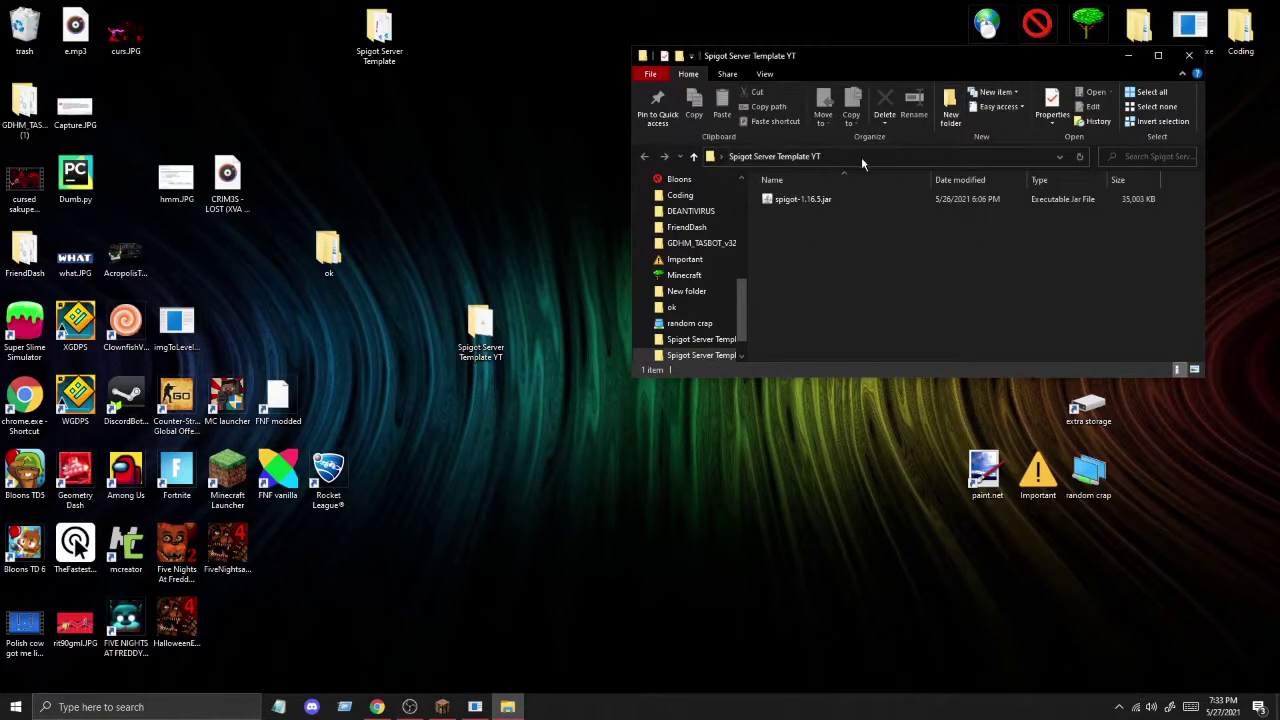
{"action": "left_click", "coordinate": [822, 199]}
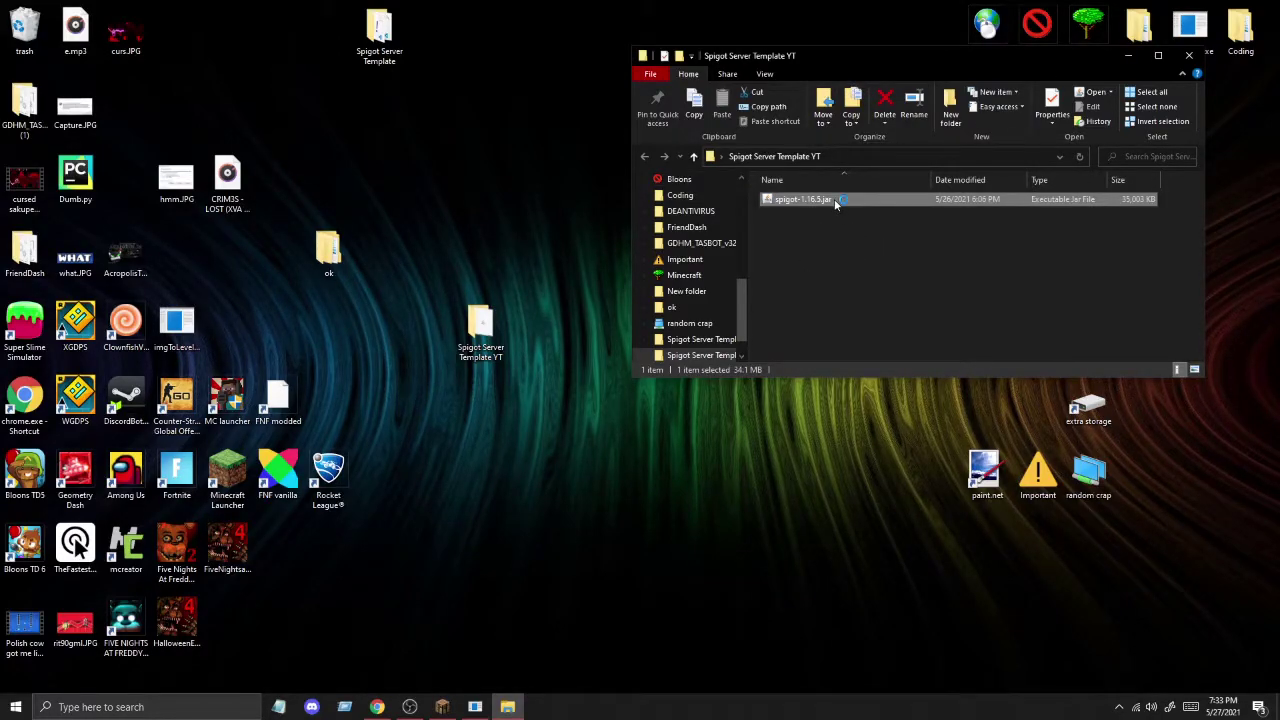
{"action": "mouse_move", "coordinate": [834, 199]}
{"action": "left_mouse_down"}
{"action": "mouse_move", "coordinate": [863, 277]}
{"action": "mouse_move", "coordinate": [824, 262]}
{"action": "left_mouse_up"}
{"action": "double_click", "coordinate": [800, 213]}
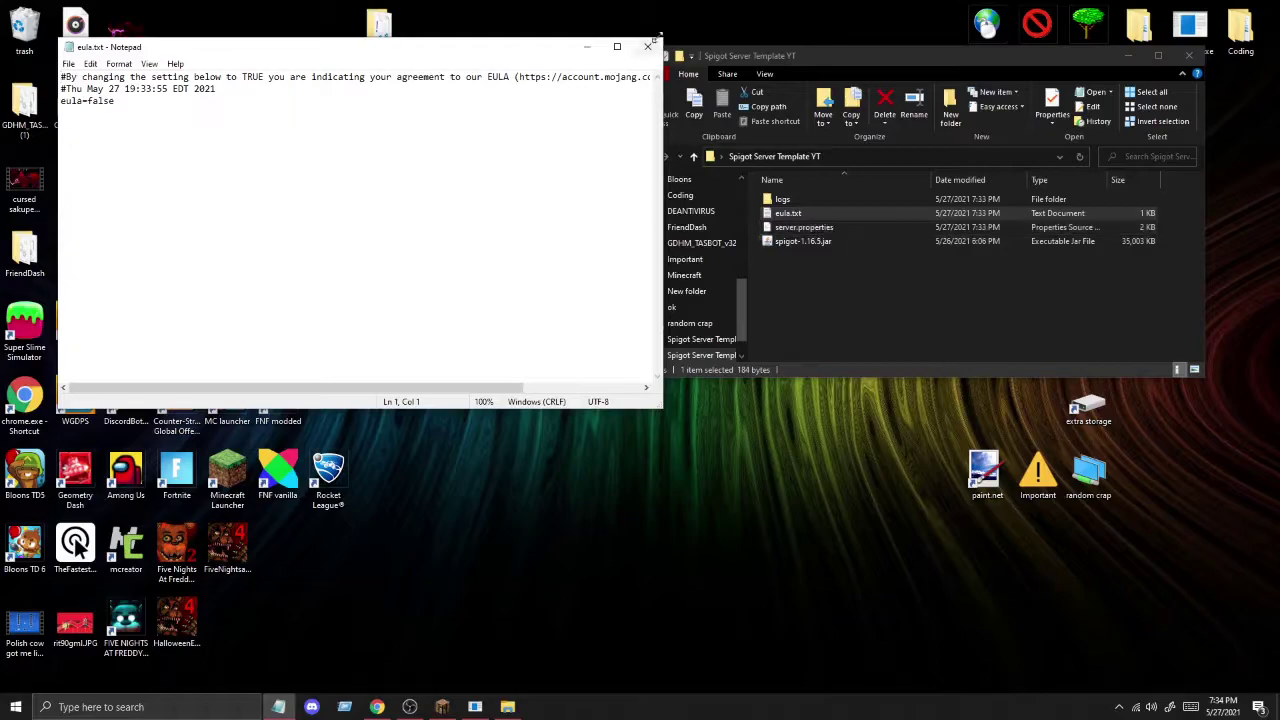
Change eula=false to eula=true, save eula.txt, and relaunch the spigot-1.16.5.jar server.
{"action": "double_click", "coordinate": [110, 104]}
{"action": "left_click", "coordinate": [122, 101]}
{"action": "double_click", "coordinate": [92, 103]}
{"action": "type", "text": "tru"}
{"action": "left_click", "coordinate": [647, 46]}
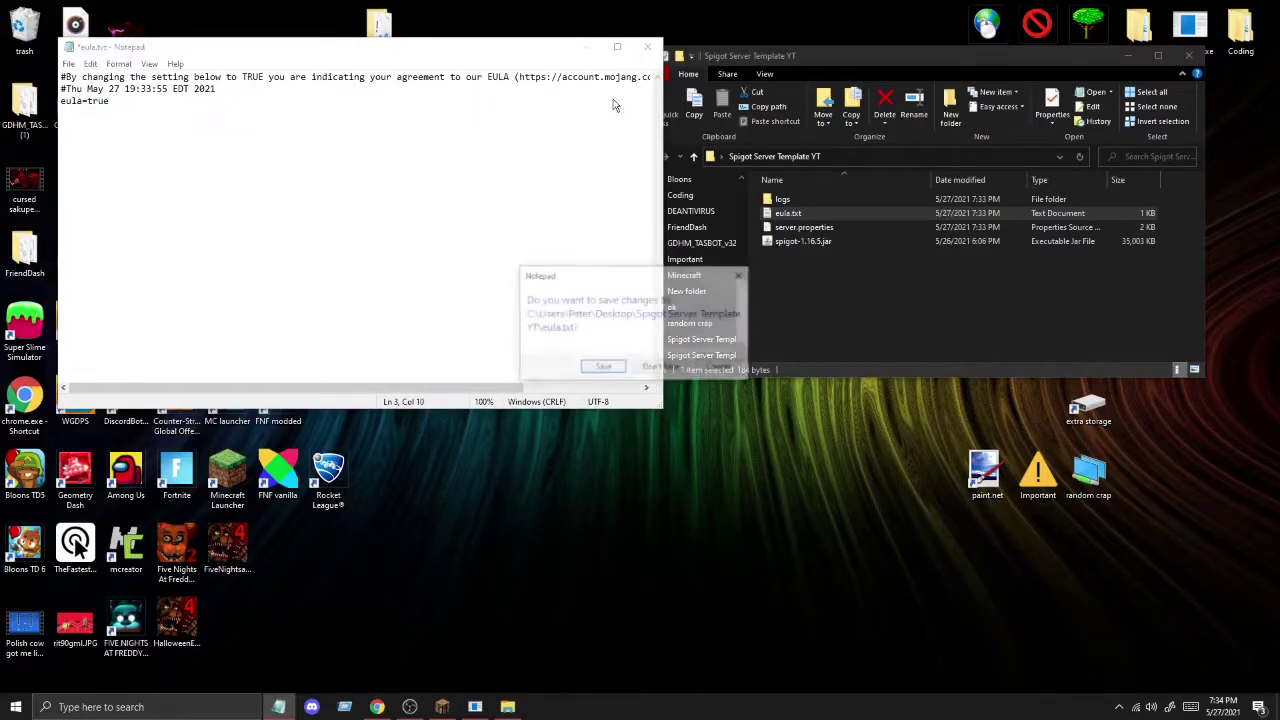
{"action": "left_click", "coordinate": [586, 364]}
{"action": "double_click", "coordinate": [849, 241]}
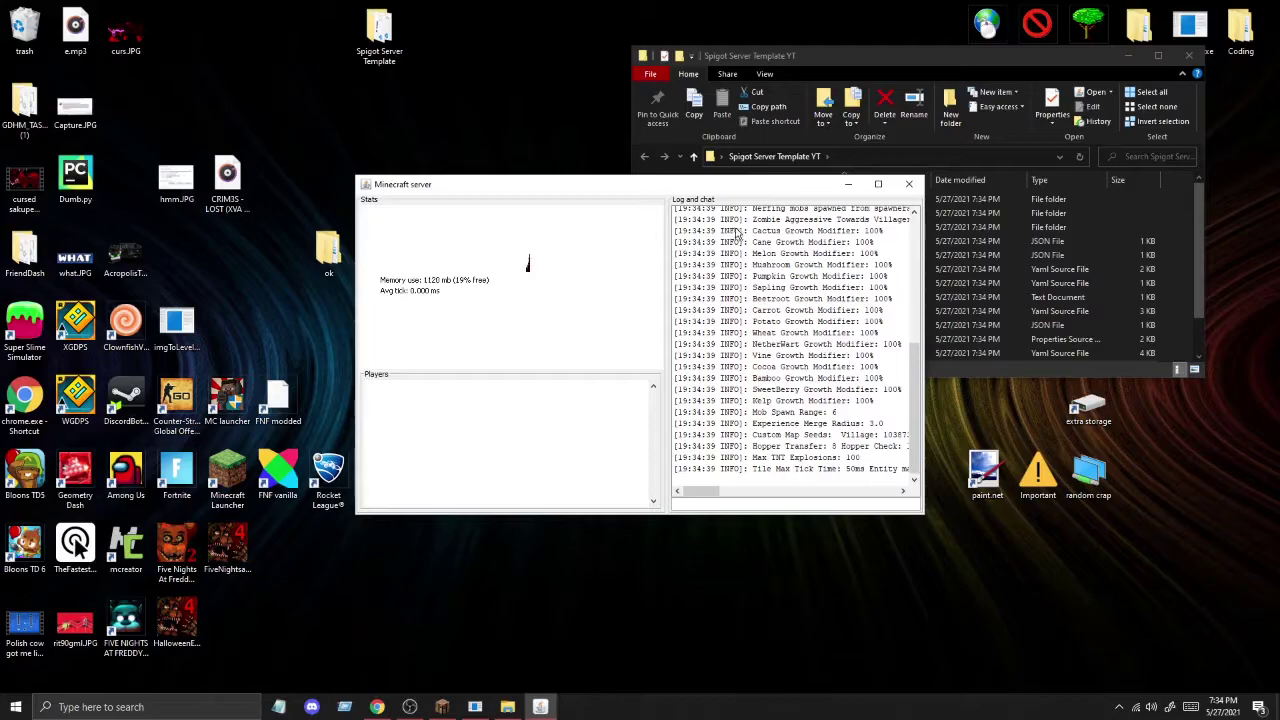
Shut down the Spigot server with the stop command in its console.
{"action": "left_click_drag", "start_coordinate": [743, 226], "coordinate": [880, 462]}
{"action": "left_click", "coordinate": [668, 277]}
{"action": "left_click_drag", "start_coordinate": [500, 180], "coordinate": [402, 140]}
{"action": "type", "text": "stop"}
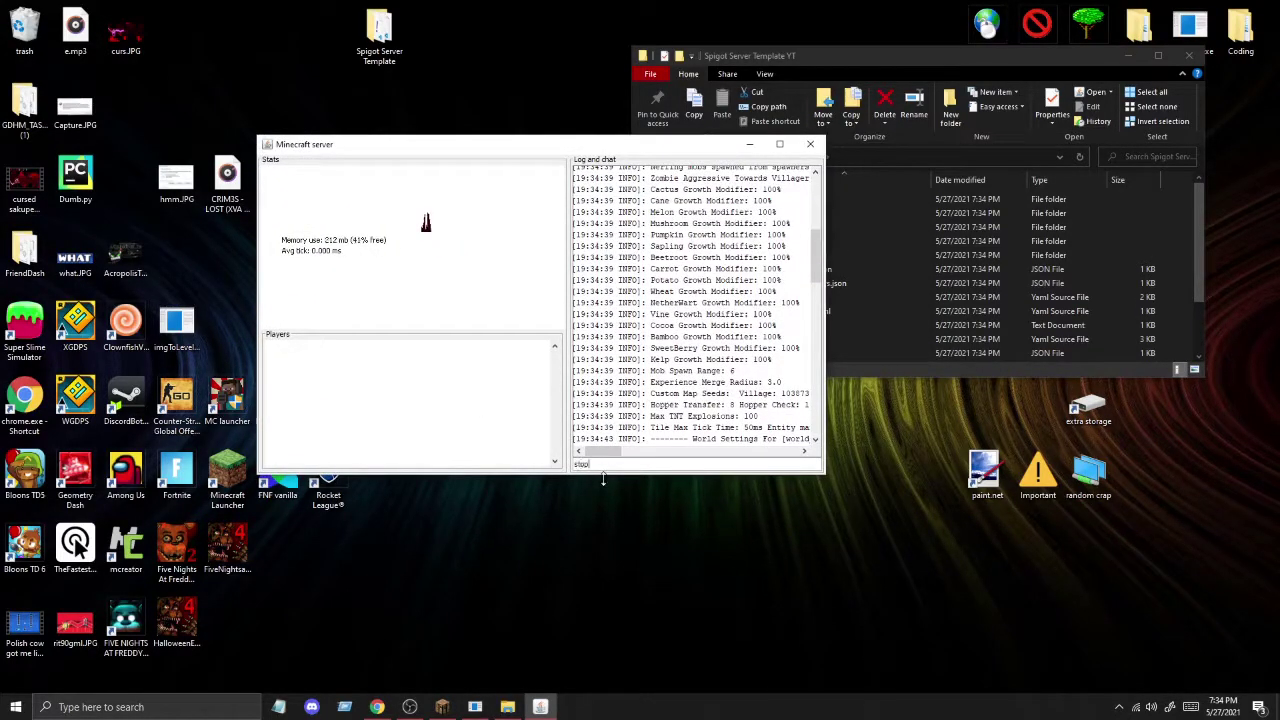
{"action": "key", "text": "Return"}
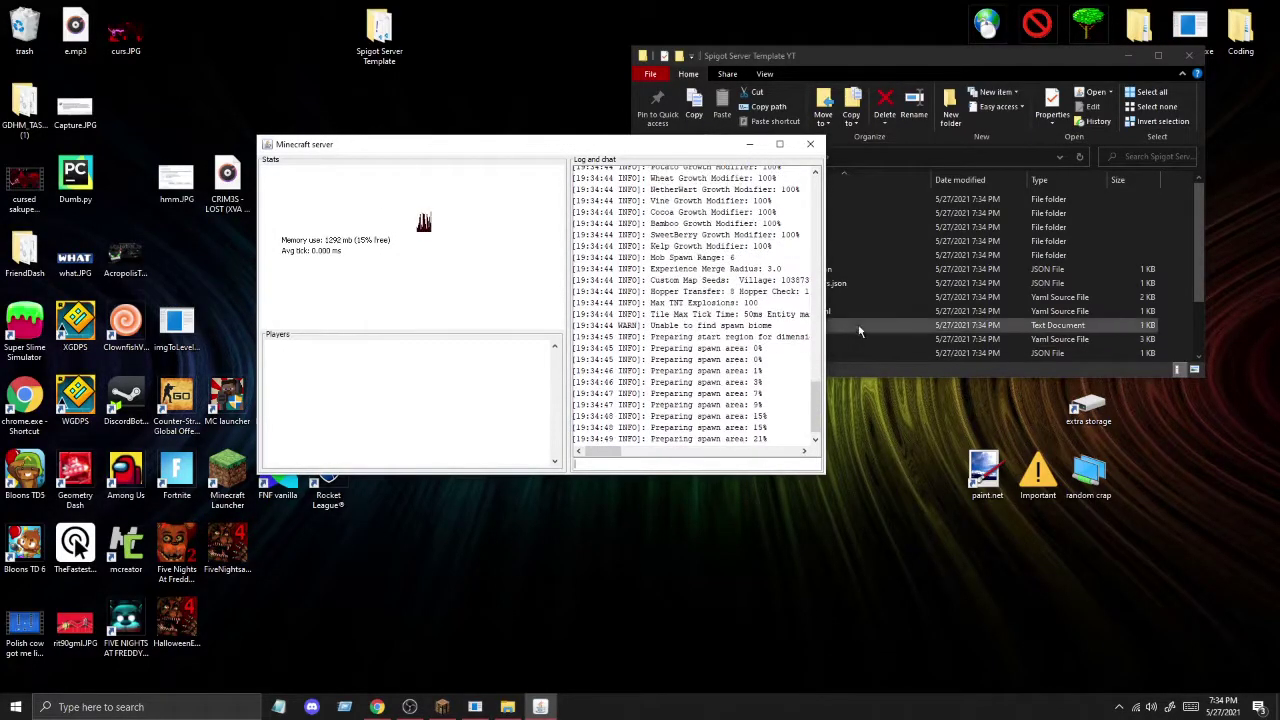
{"action": "left_click_drag", "start_coordinate": [650, 140], "coordinate": [484, 114]}
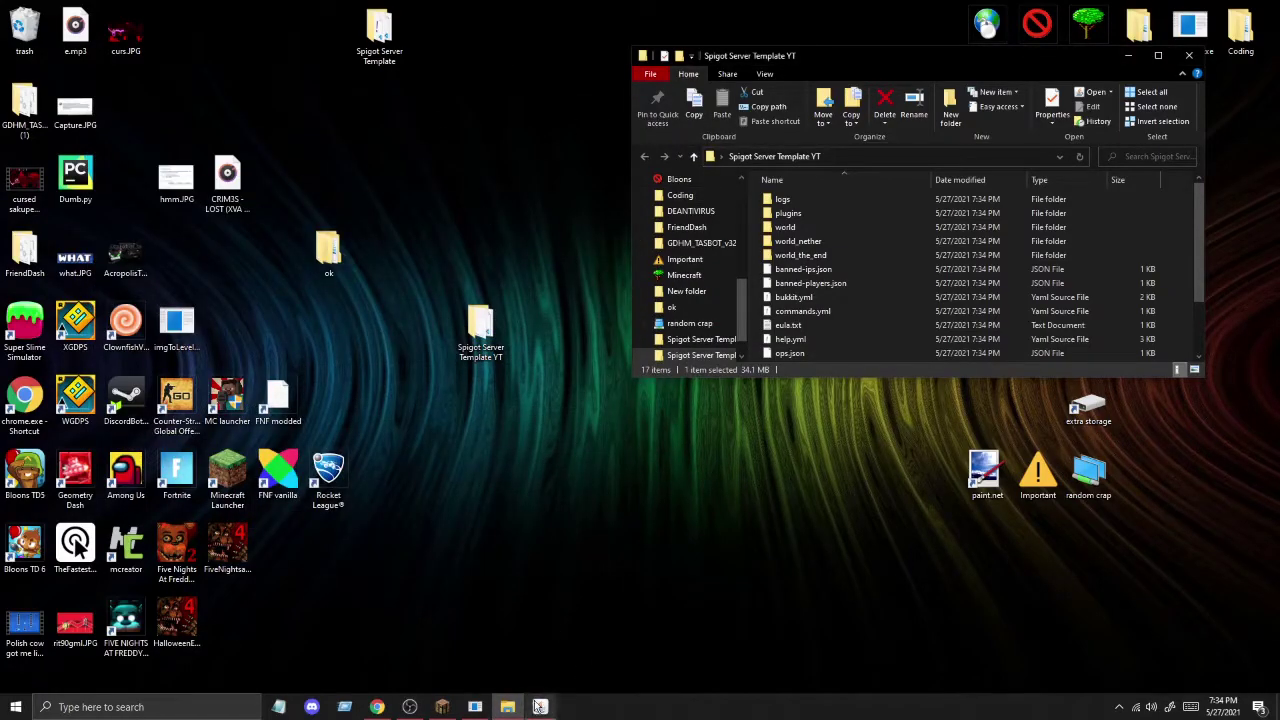
Find and open the Inventory Multiplication Challenge page in the author's SpigotMC resources.
{"action": "left_click", "coordinate": [376, 707]}
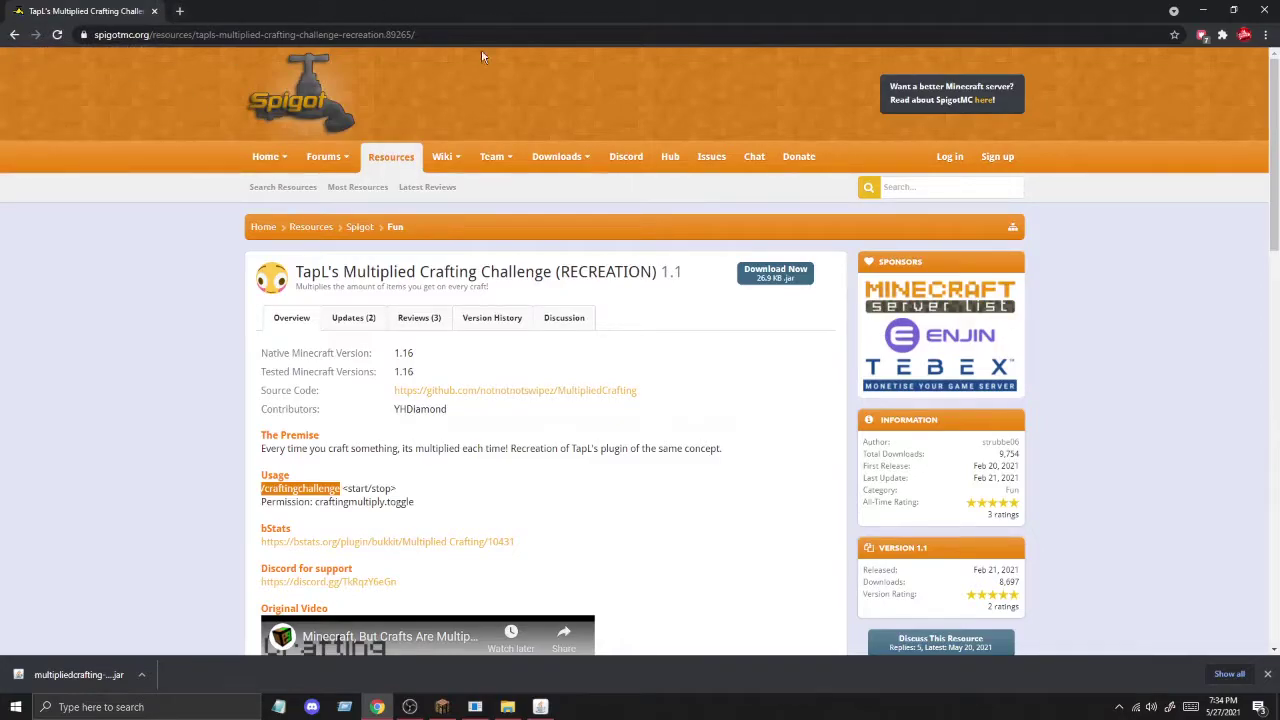
{"action": "left_click", "coordinate": [14, 34]}
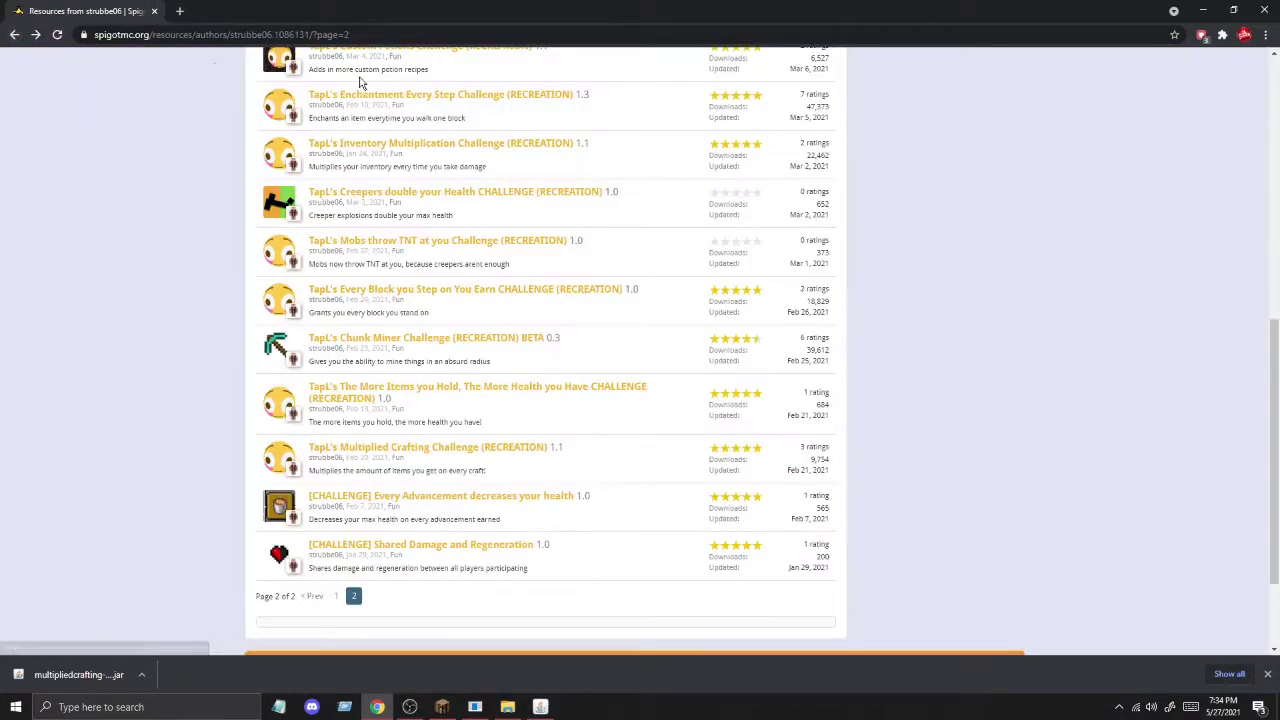
{"action": "scroll", "coordinate": [851, 253], "scroll_direction": "down", "scroll_amount": 2}
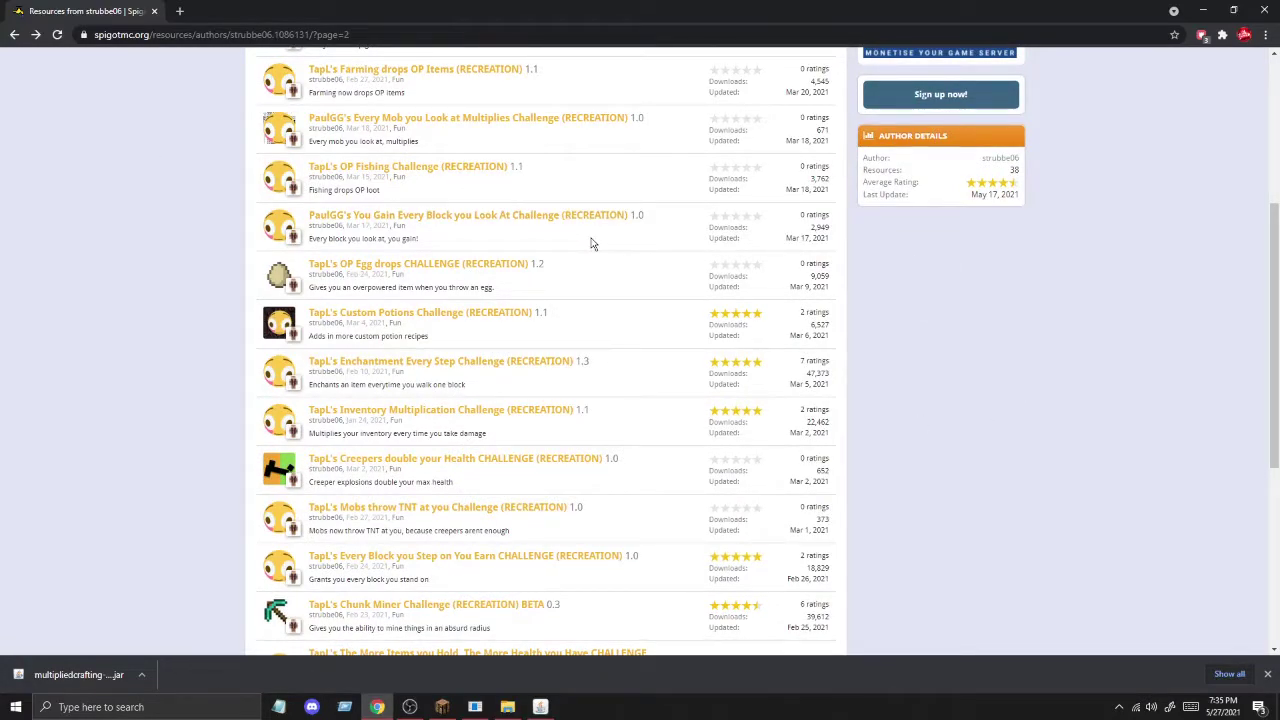
{"action": "scroll", "coordinate": [420, 428], "scroll_direction": "down", "scroll_amount": 1}
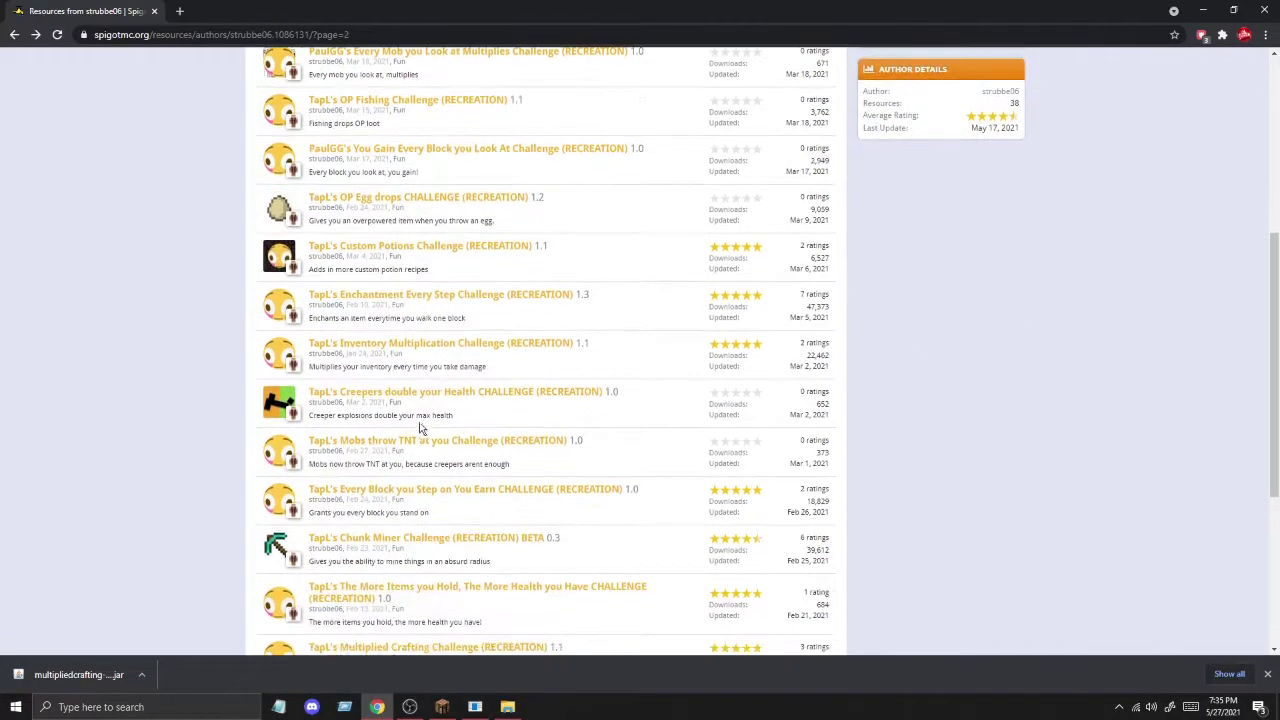
{"action": "scroll", "coordinate": [391, 418], "scroll_direction": "down", "scroll_amount": 2}
{"action": "scroll", "coordinate": [391, 418], "scroll_direction": "up", "scroll_amount": 5}
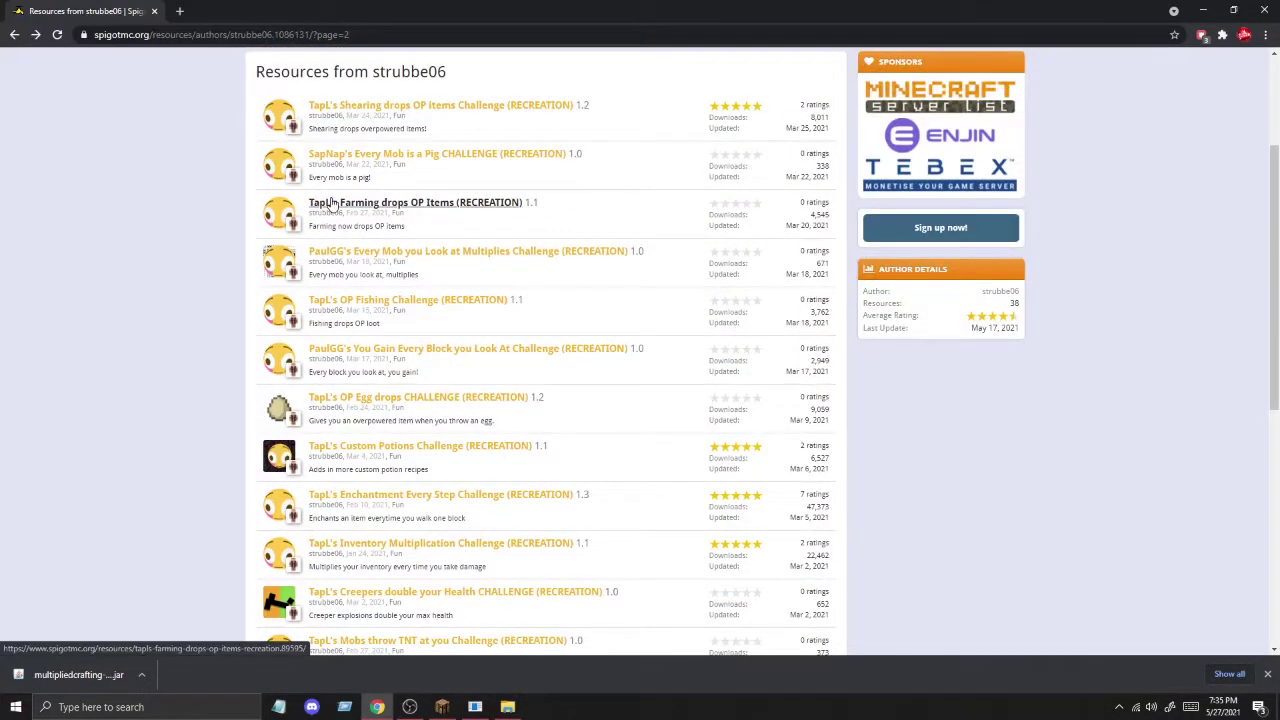
{"action": "scroll", "coordinate": [380, 400], "scroll_direction": "down", "scroll_amount": 8}
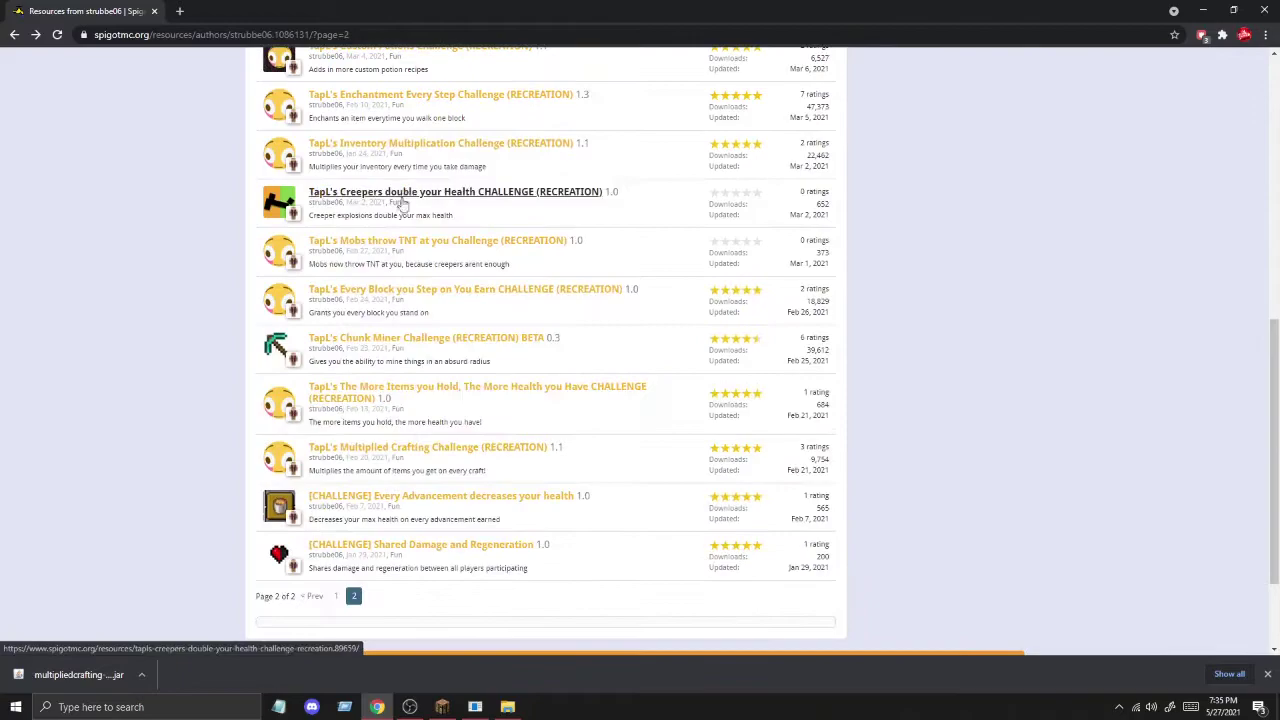
{"action": "scroll", "coordinate": [330, 543], "scroll_direction": "up", "scroll_amount": 8}
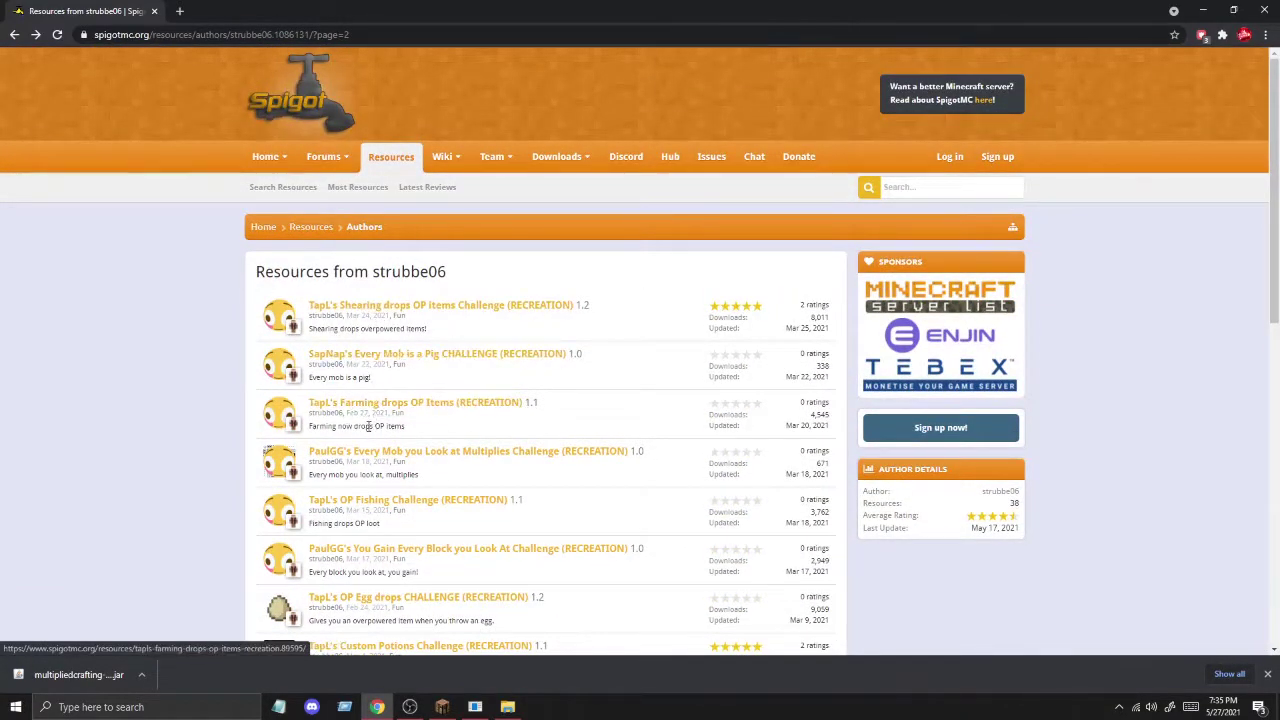
{"action": "scroll", "coordinate": [368, 435], "scroll_direction": "down", "scroll_amount": 1}
{"action": "scroll", "coordinate": [368, 440], "scroll_direction": "down", "scroll_amount": 1}
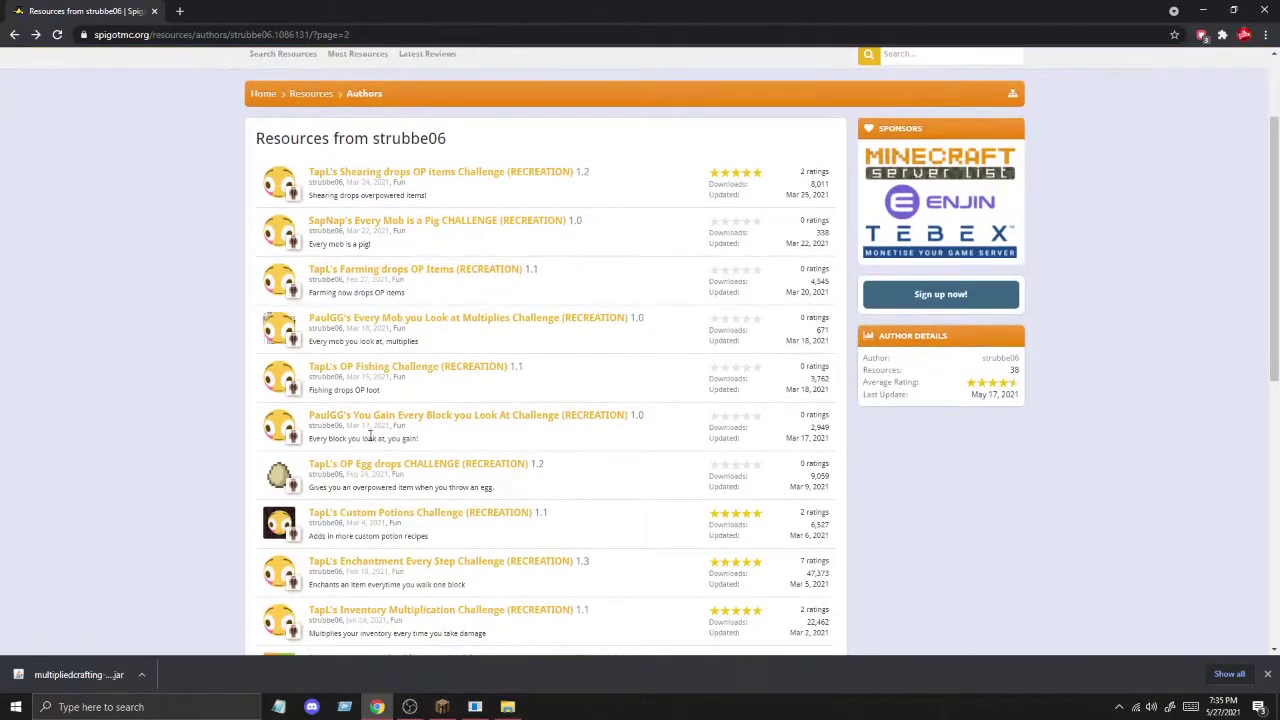
{"action": "scroll", "coordinate": [372, 445], "scroll_direction": "down", "scroll_amount": 1}
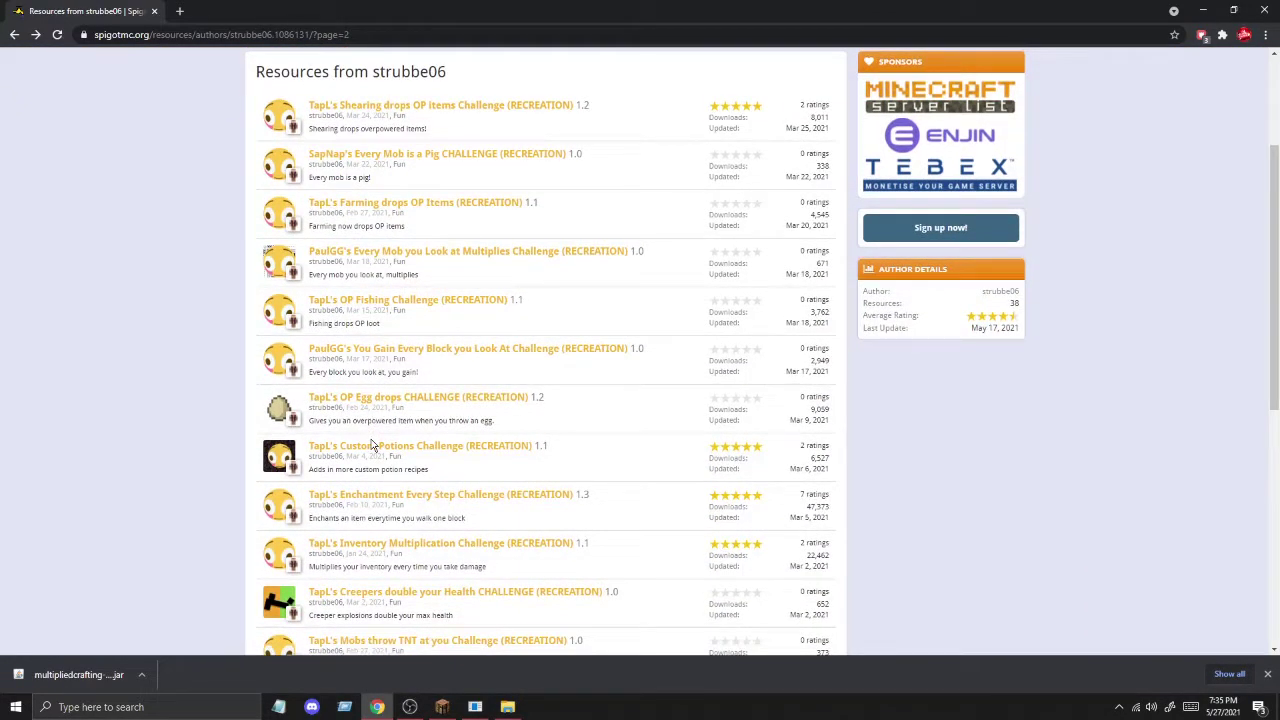
{"action": "scroll", "coordinate": [372, 445], "scroll_direction": "down", "scroll_amount": 1}
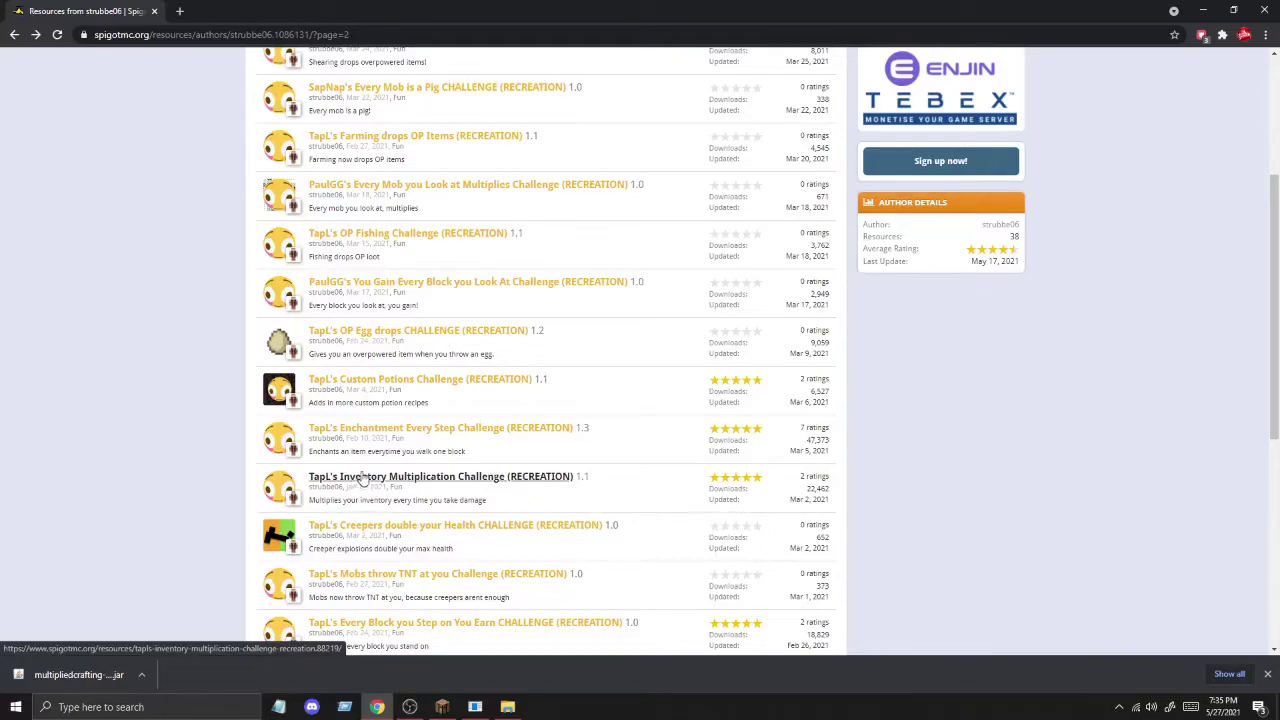
{"action": "left_click", "coordinate": [365, 480]}
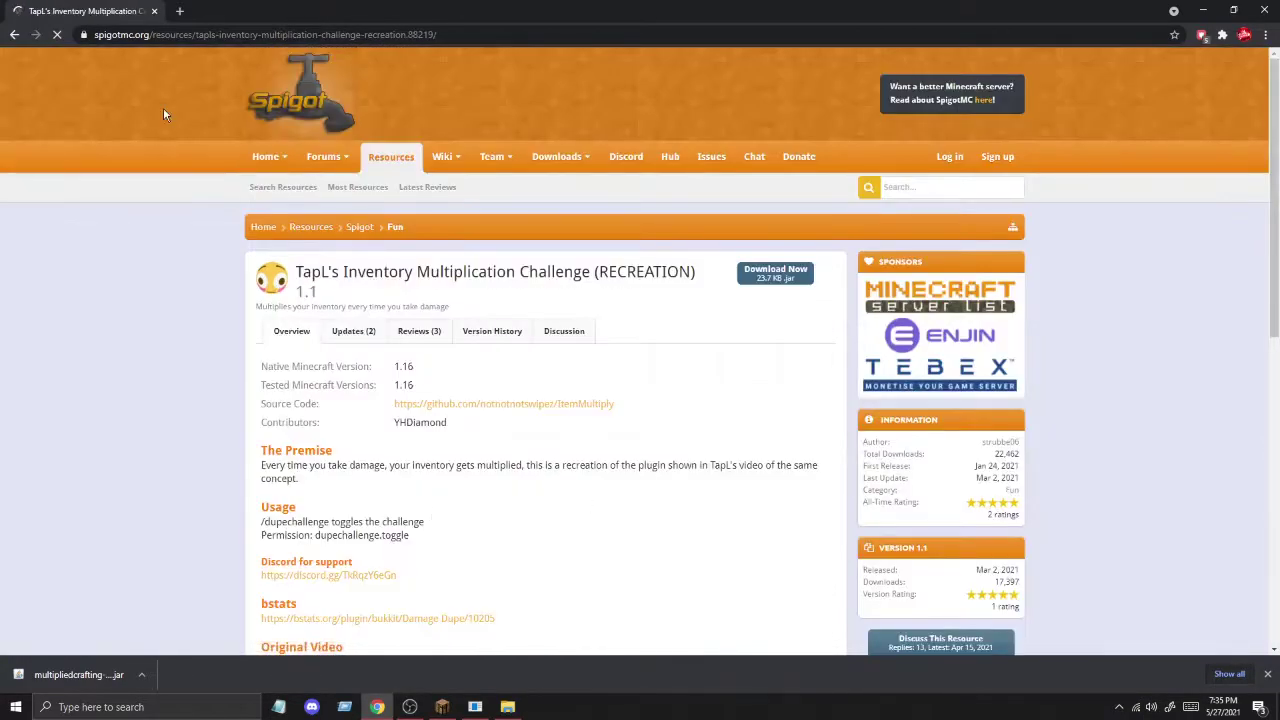
Download and keep itemmultiply-1.0-SNAPSHOT.jar, then show it in the Downloads folder.
{"action": "left_click", "coordinate": [777, 289]}
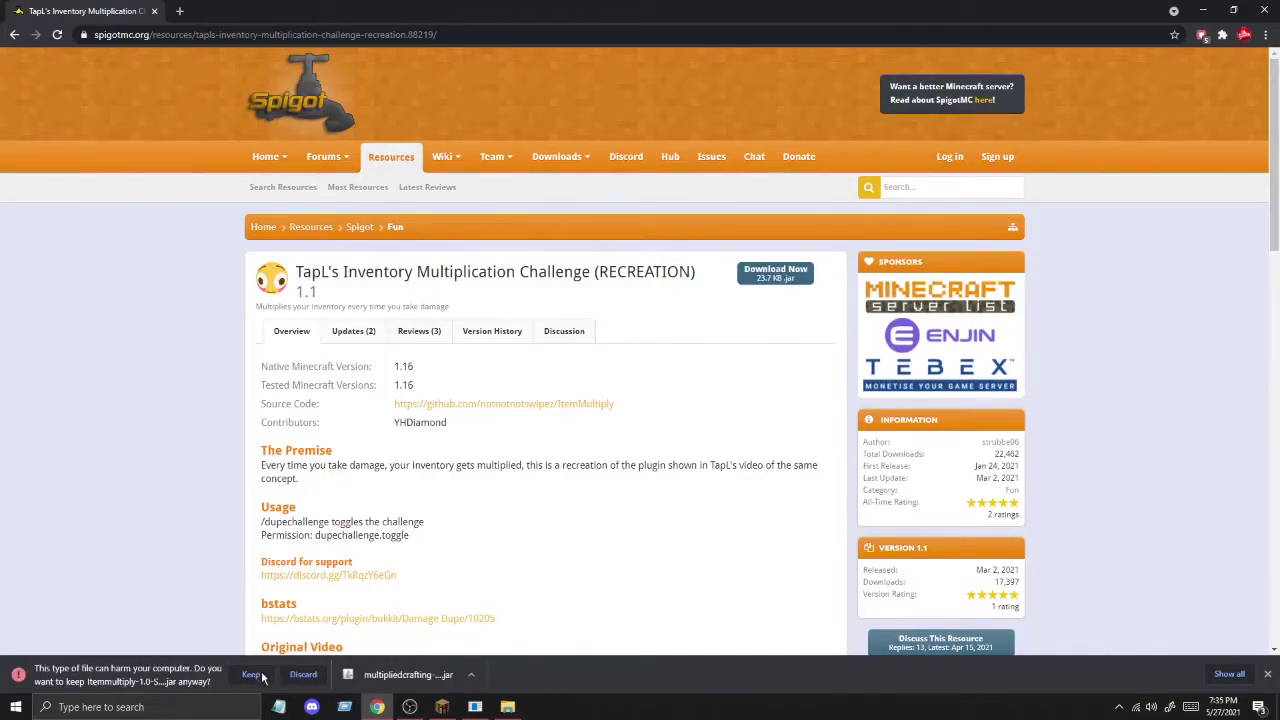
{"action": "left_click", "coordinate": [250, 674]}
{"action": "right_click", "coordinate": [62, 672]}
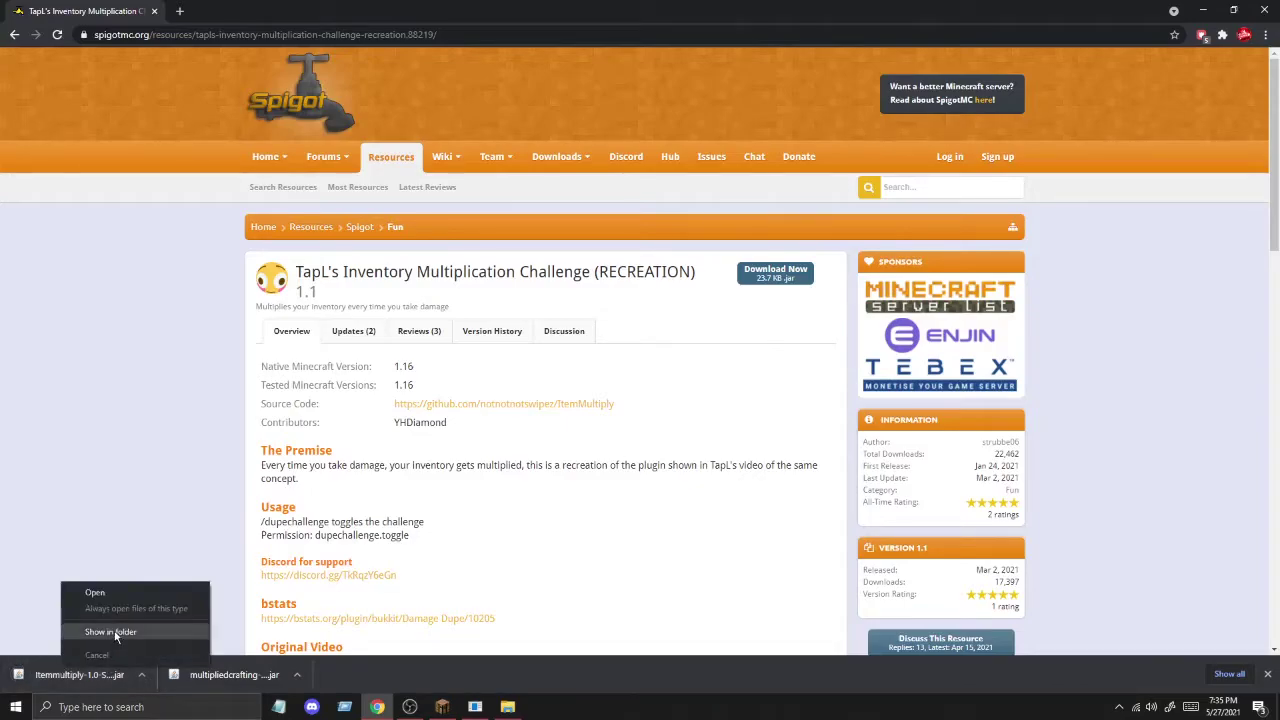
{"action": "left_click", "coordinate": [110, 632]}
{"action": "mouse_move", "coordinate": [876, 10]}
{"action": "left_mouse_down"}
{"action": "mouse_move", "coordinate": [648, 30]}
{"action": "mouse_move", "coordinate": [277, 97]}
{"action": "mouse_move", "coordinate": [369, 183]}
{"action": "mouse_move", "coordinate": [480, 207]}
{"action": "left_mouse_up"}
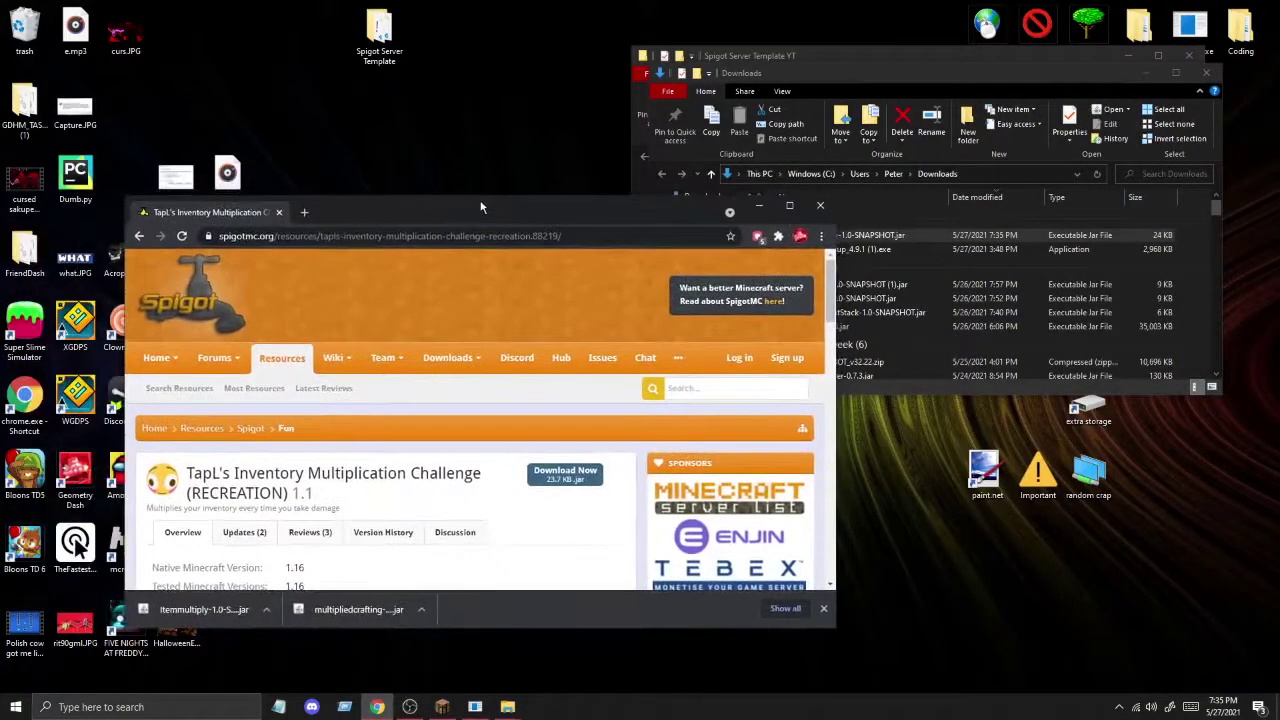
Move itemmultiply-1.0-SNAPSHOT.jar from Downloads into the server's plugins folder.
{"action": "left_click", "coordinate": [760, 208]}
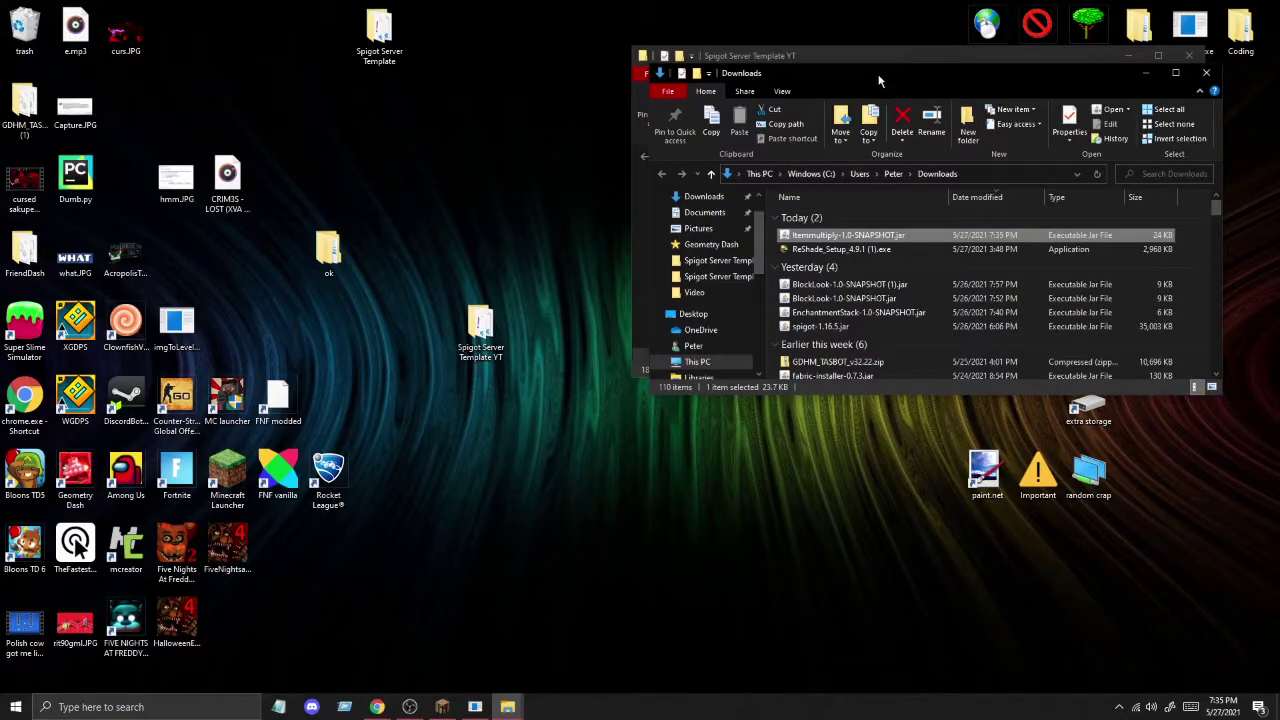
{"action": "mouse_move", "coordinate": [879, 80]}
{"action": "left_mouse_down"}
{"action": "mouse_move", "coordinate": [333, 238]}
{"action": "mouse_move", "coordinate": [341, 246]}
{"action": "left_mouse_up"}
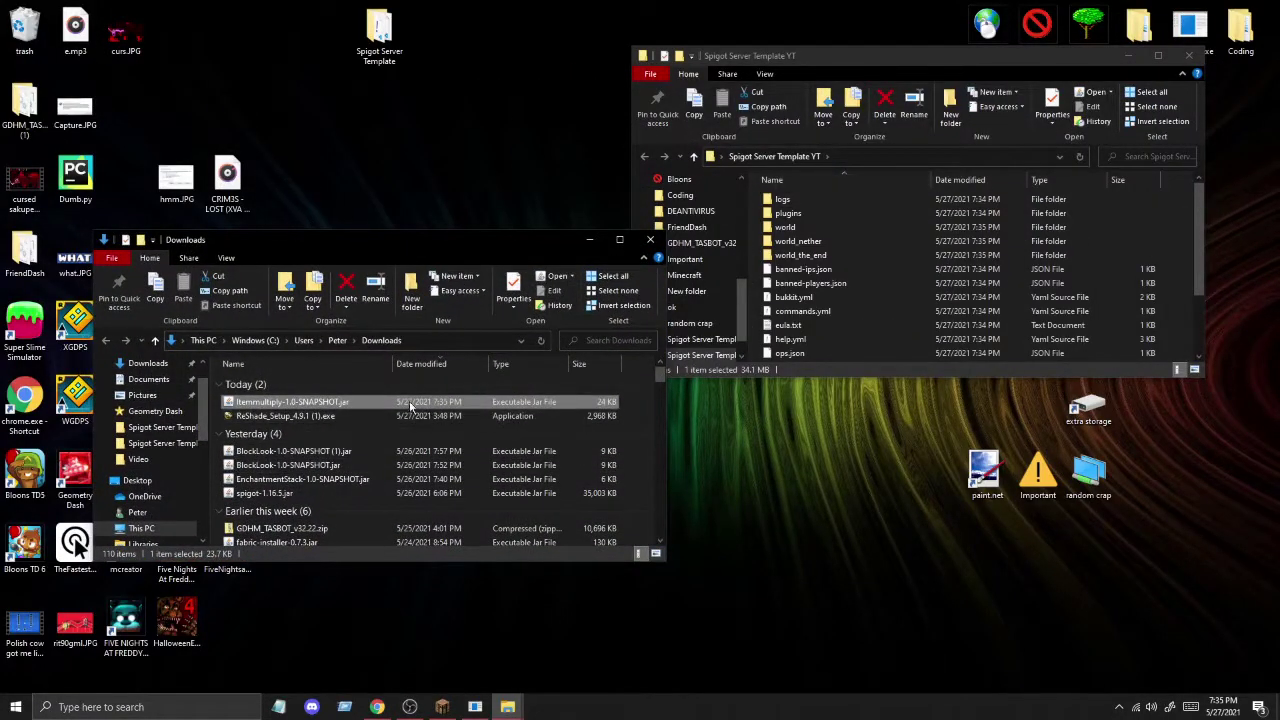
{"action": "double_click", "coordinate": [829, 212]}
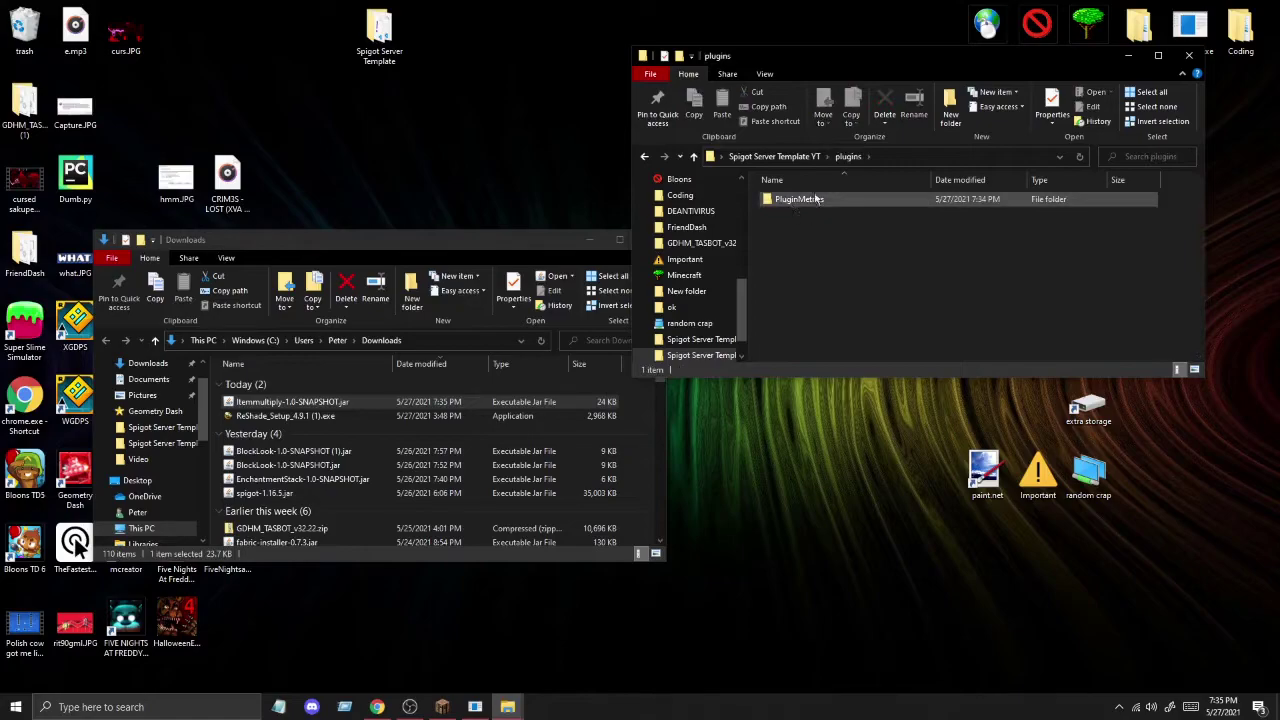
{"action": "mouse_move", "coordinate": [290, 403]}
{"action": "left_mouse_down"}
{"action": "mouse_move", "coordinate": [895, 430]}
{"action": "mouse_move", "coordinate": [975, 255]}
{"action": "left_mouse_up"}
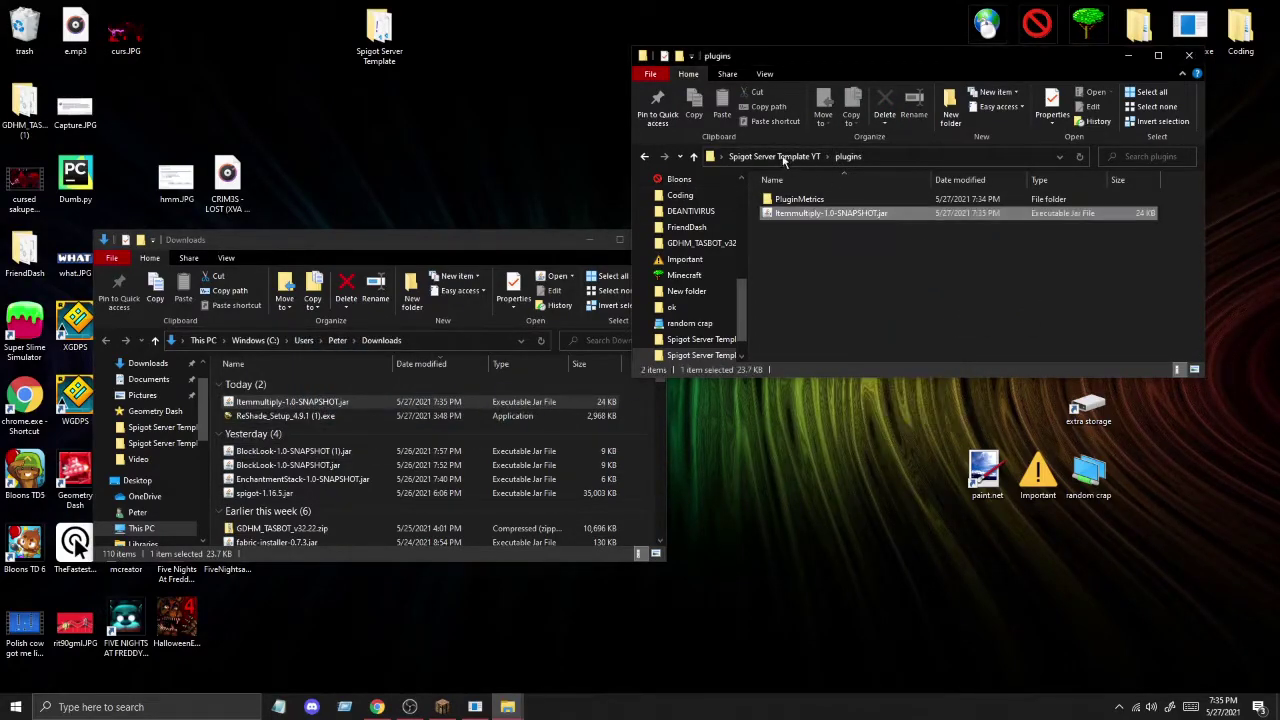
{"action": "double_click", "coordinate": [810, 200]}
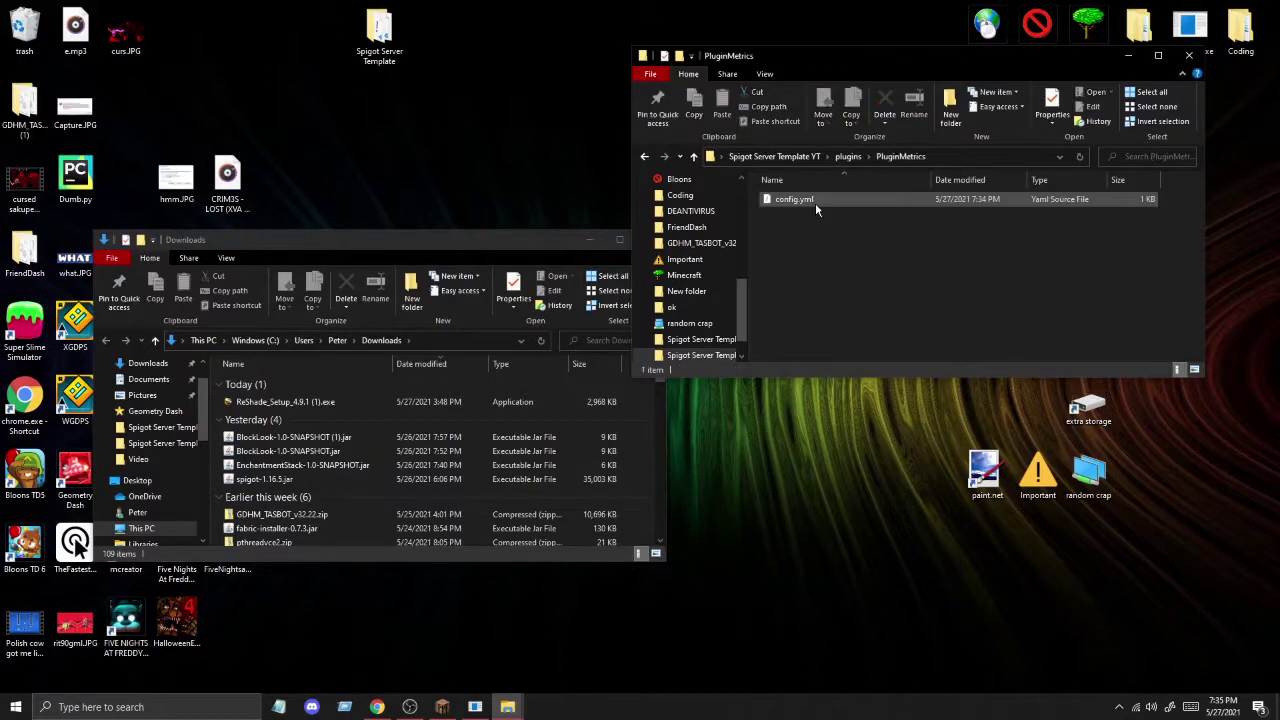
{"action": "left_click", "coordinate": [644, 158]}
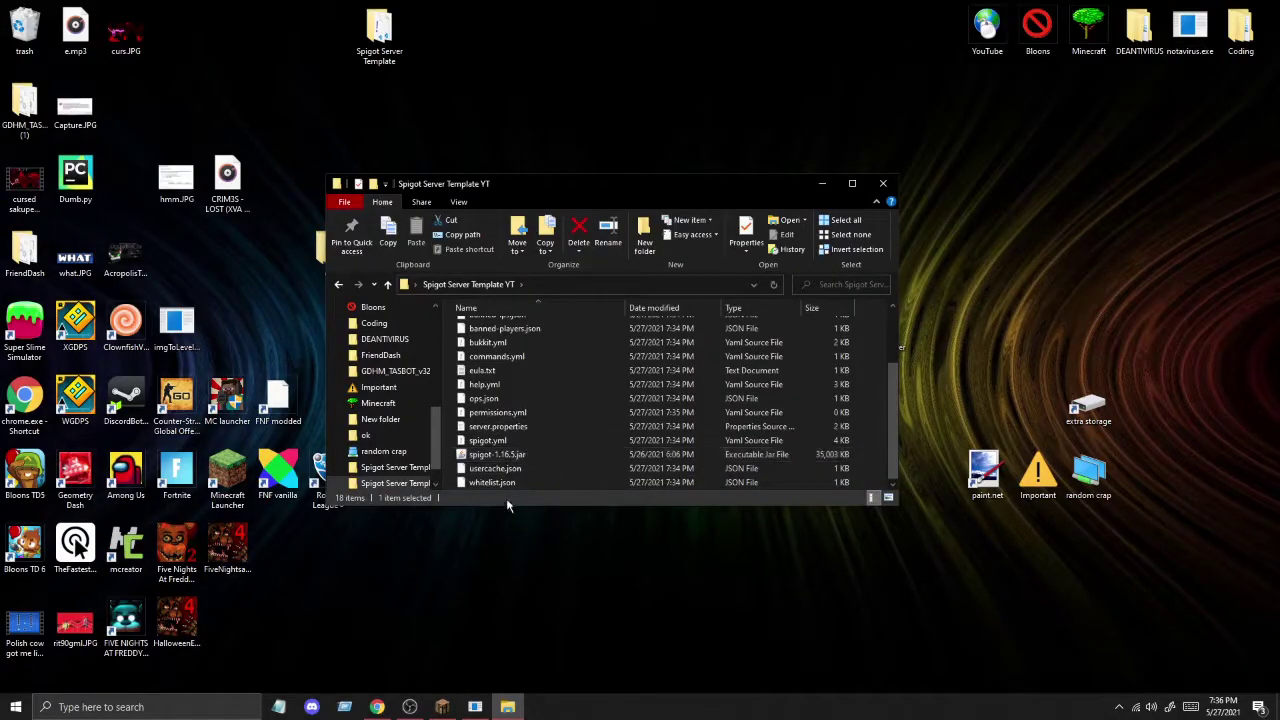
Restart spigot-1.16.5.jar and confirm the log reports Done with the Itemmultiply plugin enabled.
{"action": "left_click", "coordinate": [508, 455]}
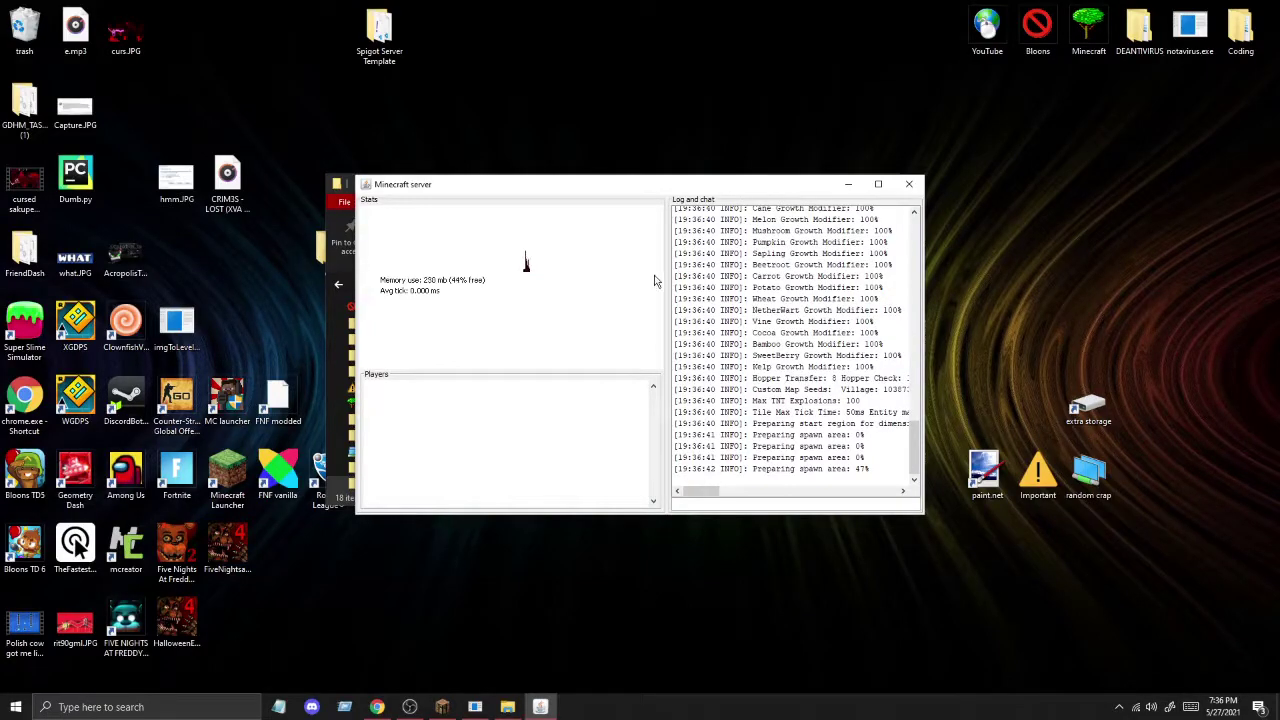
{"action": "mouse_move", "coordinate": [700, 242]}
{"action": "left_mouse_down"}
{"action": "mouse_move", "coordinate": [860, 345]}
{"action": "mouse_move", "coordinate": [858, 446]}
{"action": "left_mouse_up"}
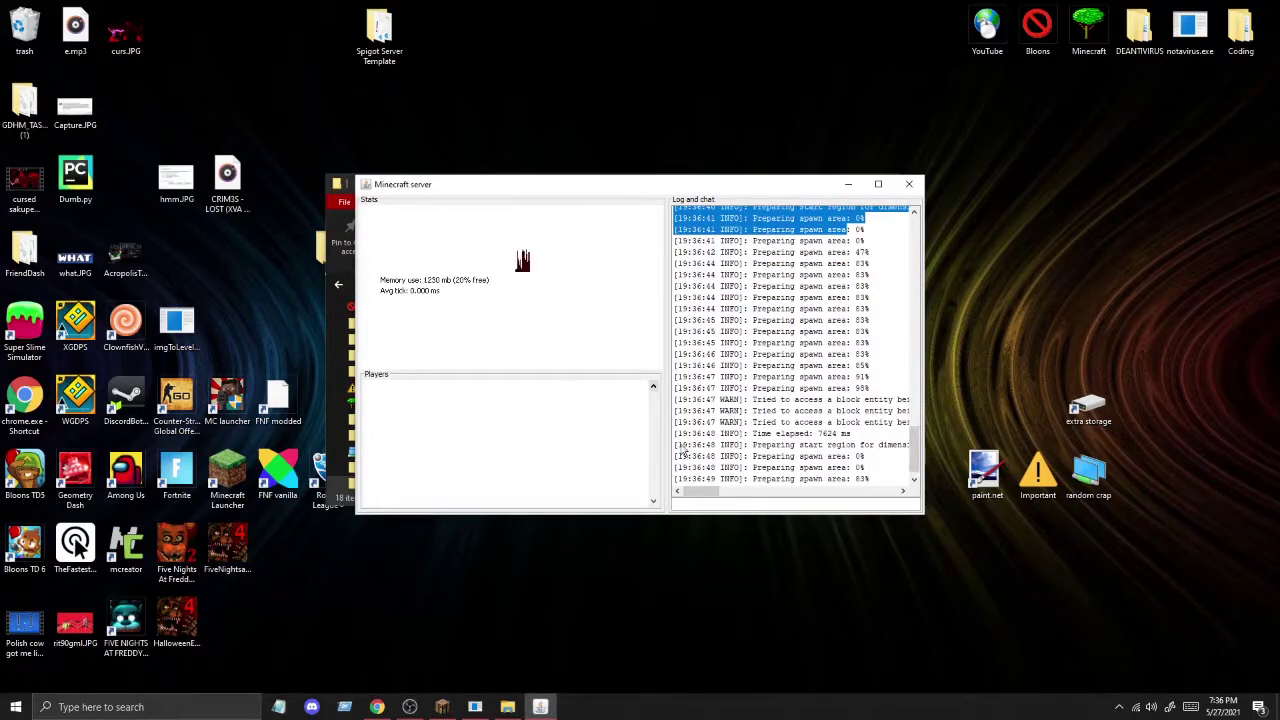
{"action": "left_click_drag", "start_coordinate": [752, 322], "coordinate": [956, 590]}
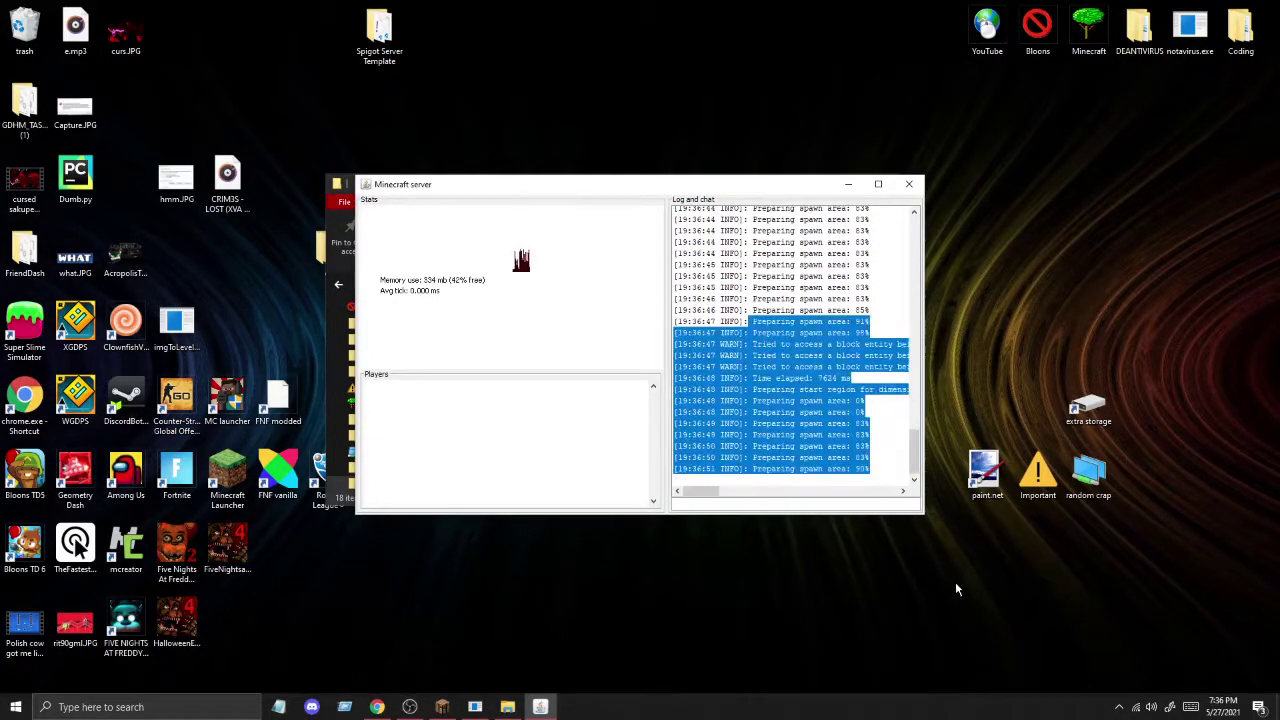
{"action": "double_click", "coordinate": [757, 475]}
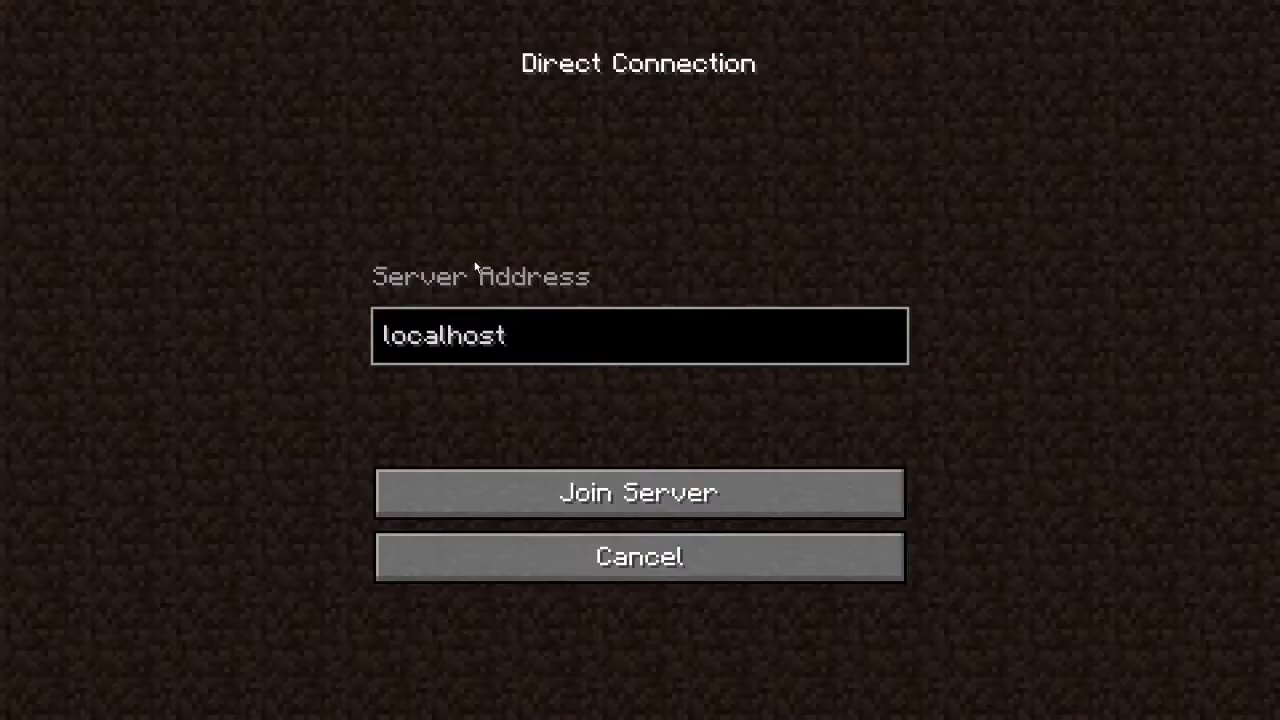
Join the localhost server from the Direct Connection screen.
{"action": "left_click", "coordinate": [507, 488]}
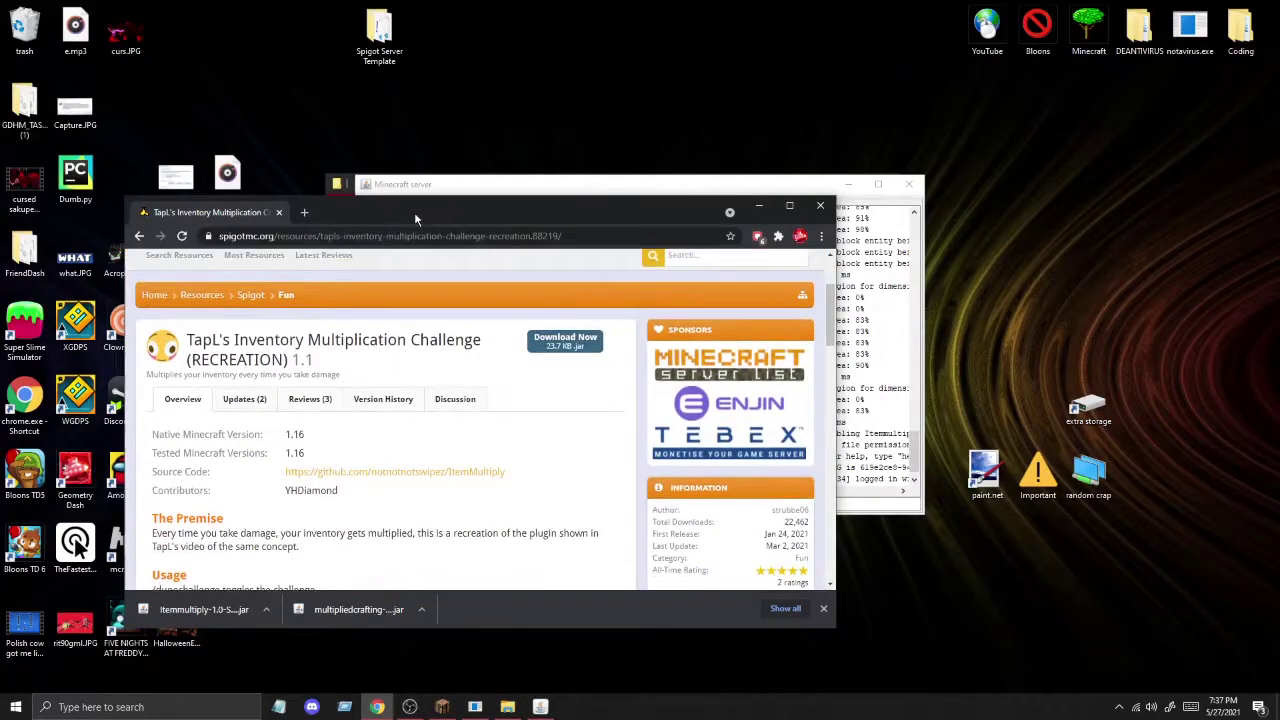
Maximize the plugin page and enter /op with the player's name in the server console.
{"action": "double_click", "coordinate": [414, 212]}
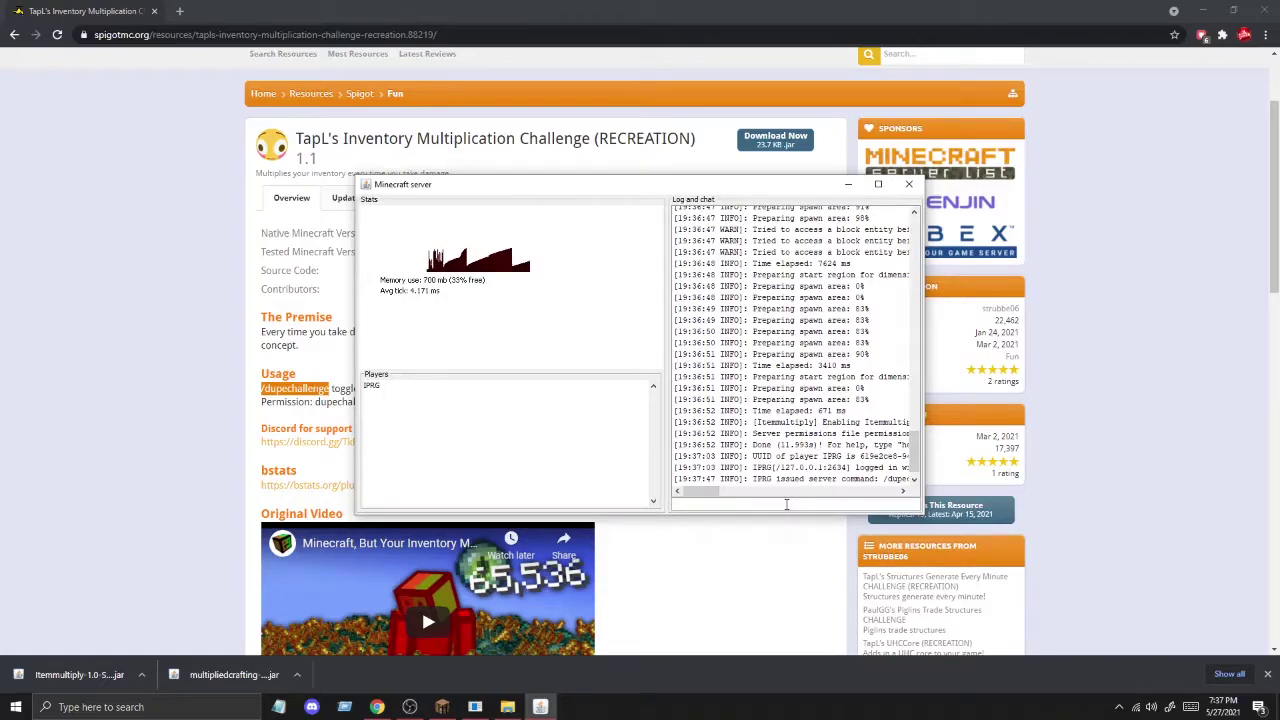
{"action": "type", "text": "/op"}
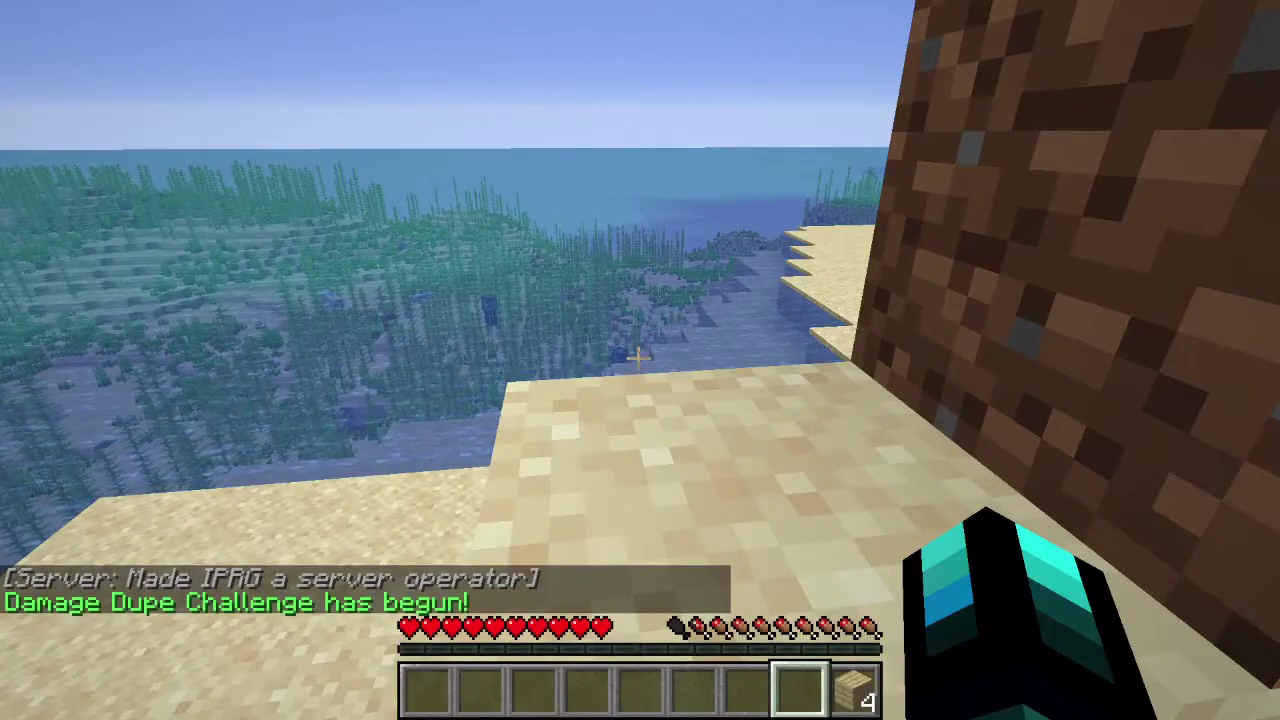
Walk toward the tree, place a block on the sand, and step off the ledge.
{"action": "key", "text": "w"}
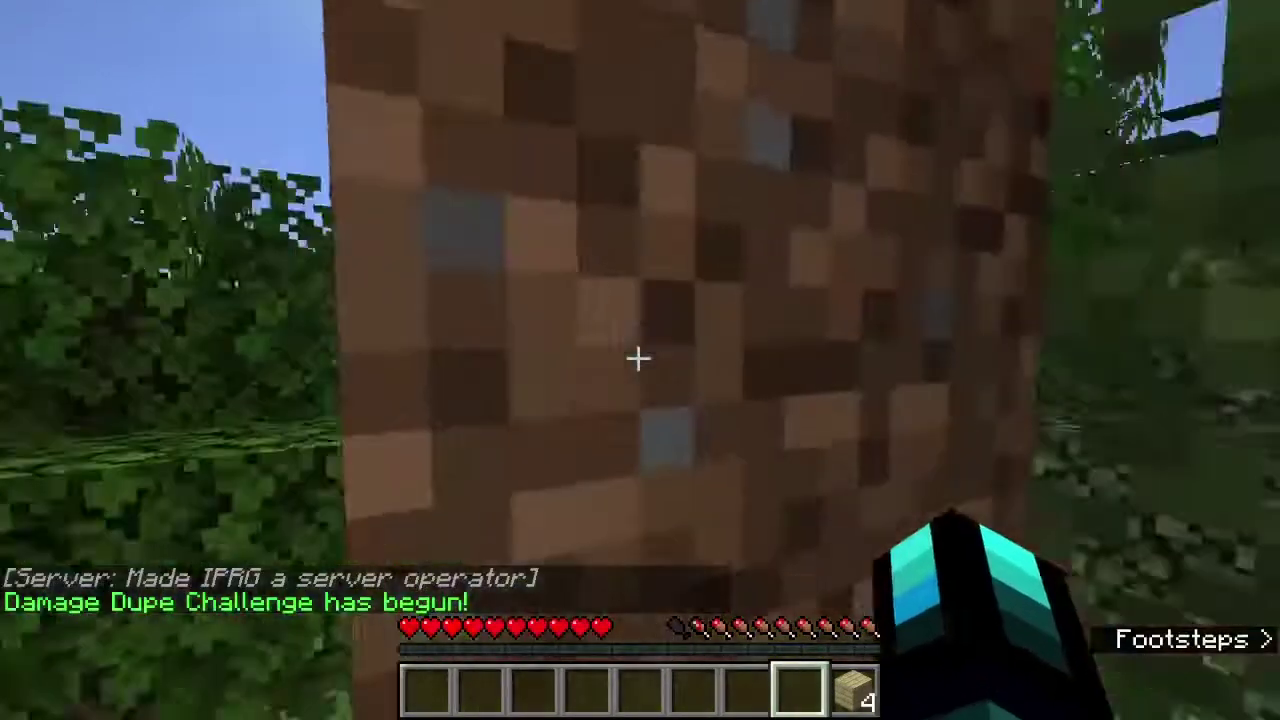
{"action": "key", "text": "2"}
{"action": "right_click", "coordinate": [638, 357]}
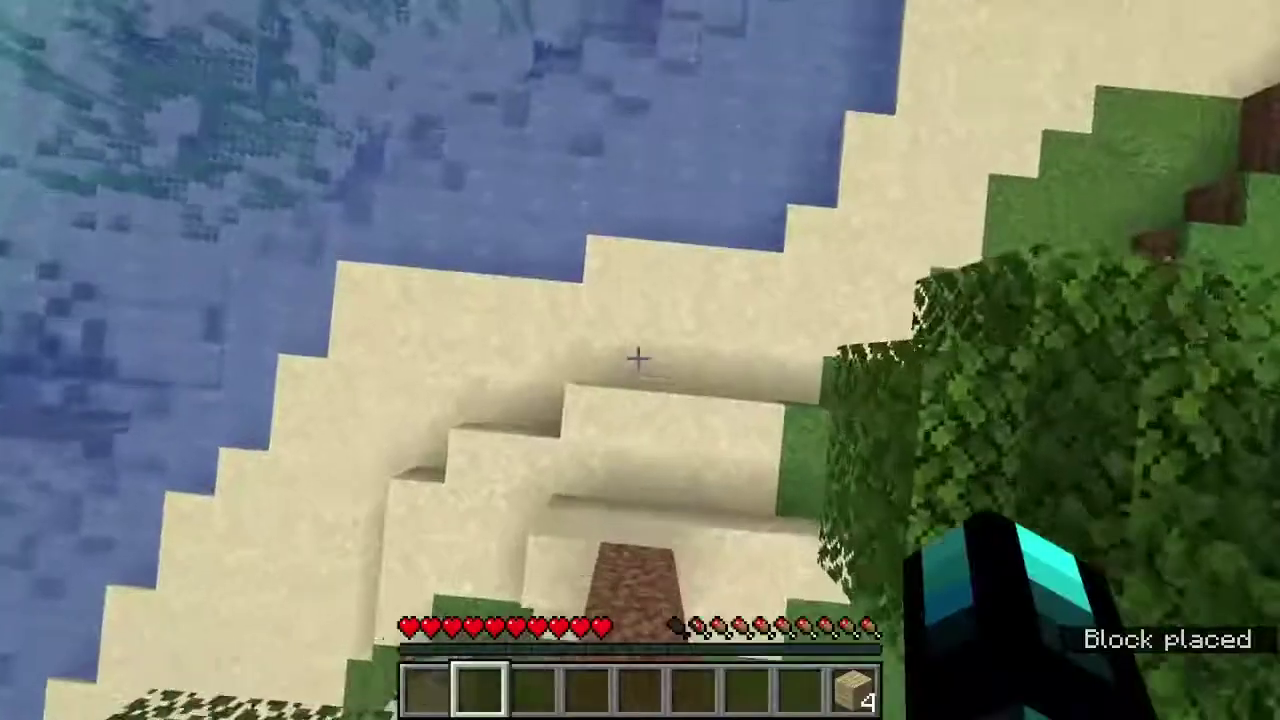
{"action": "key", "text": "w"}
Place four Birch Planks, then take damage so the planks multiply to 60.
{"action": "key", "text": "9"}
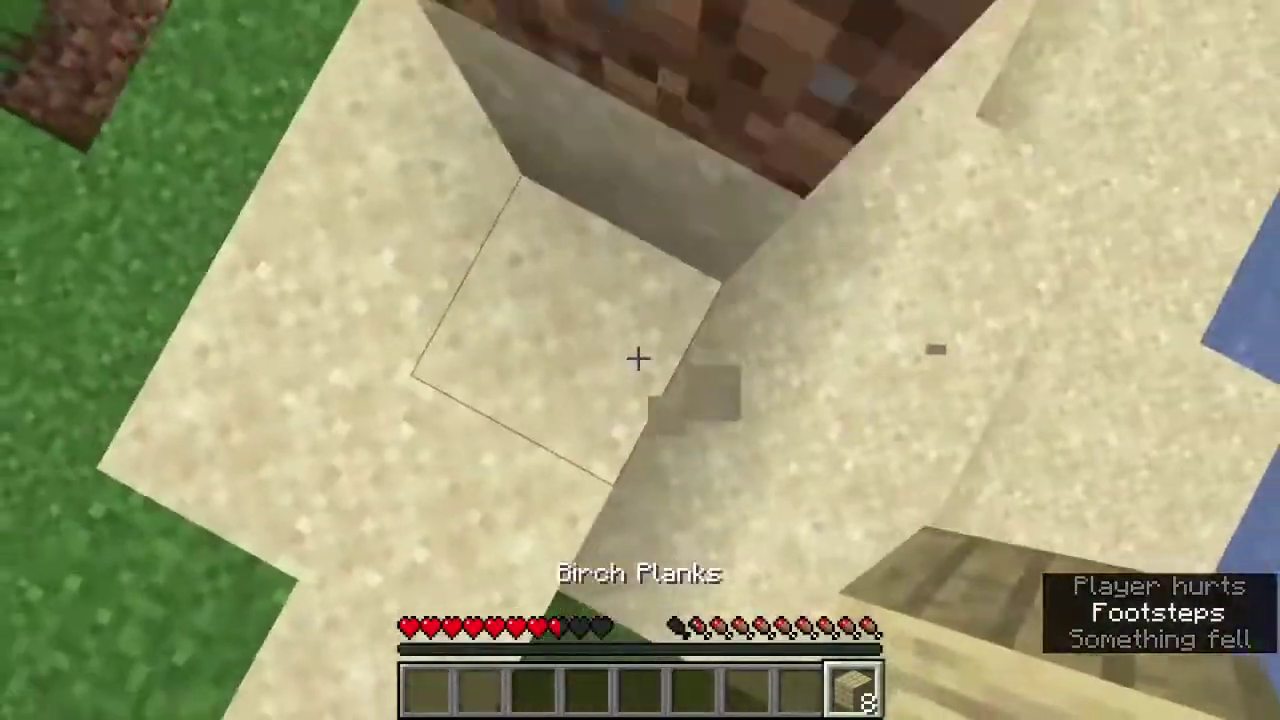
{"action": "right_click", "coordinate": [638, 357]}
{"action": "right_click", "coordinate": [638, 357]}
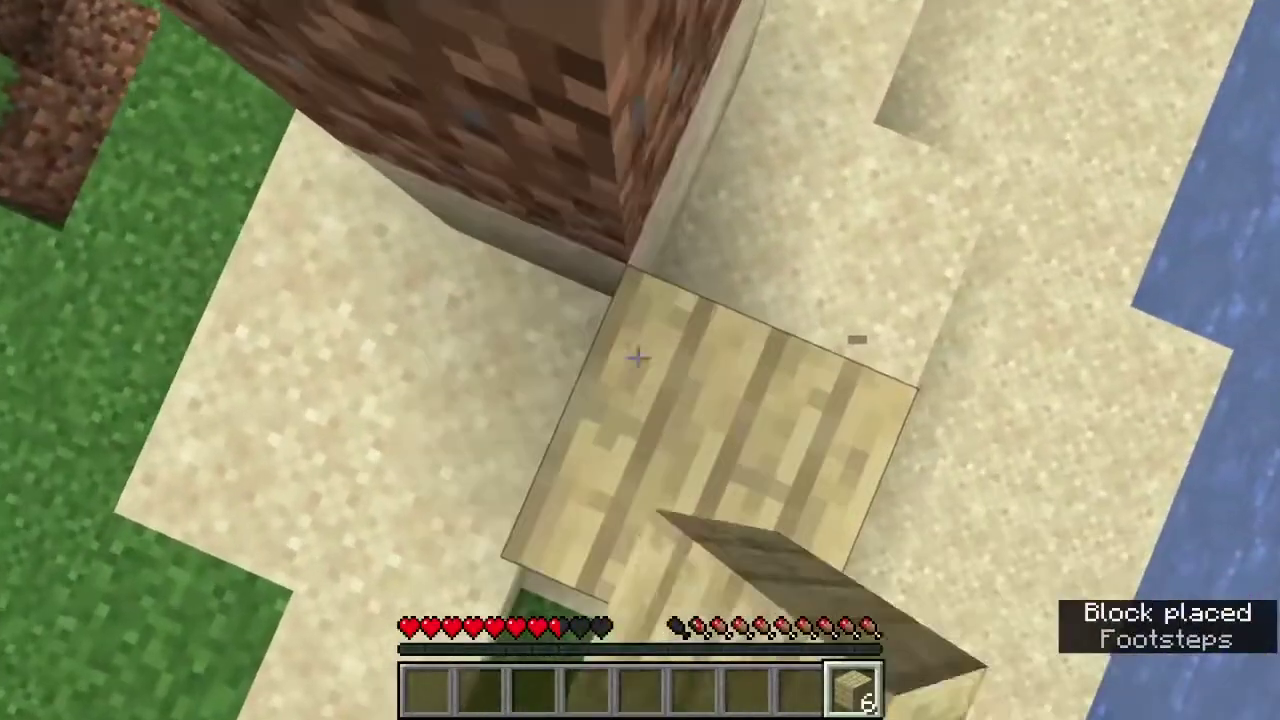
{"action": "right_click", "coordinate": [638, 357]}
{"action": "right_click", "coordinate": [638, 357]}
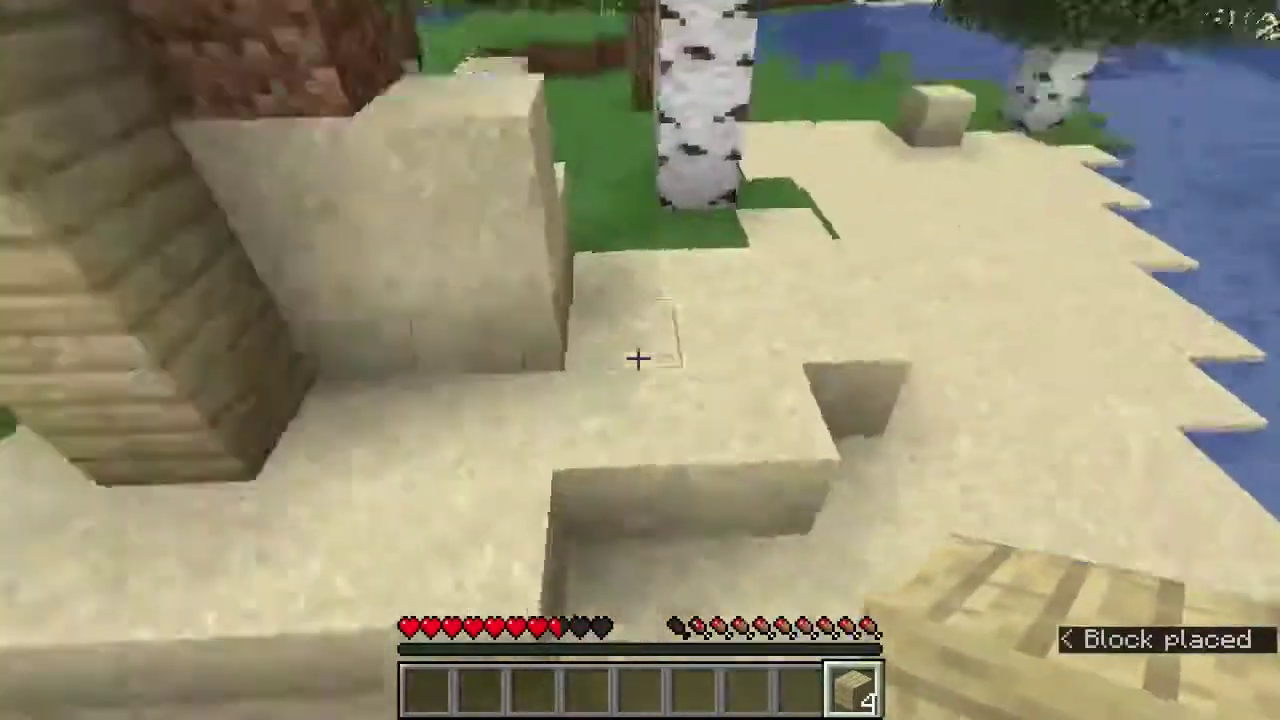
{"action": "key", "text": "w"}
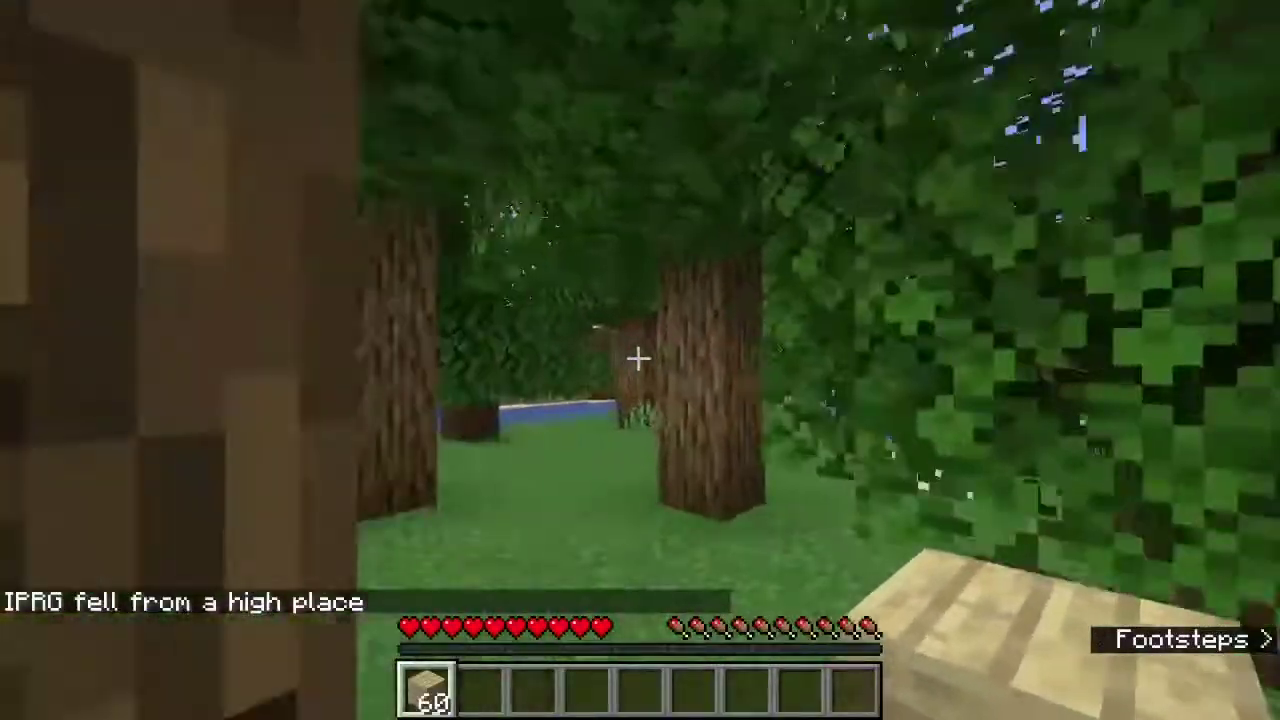
{"action": "key", "text": "w"}
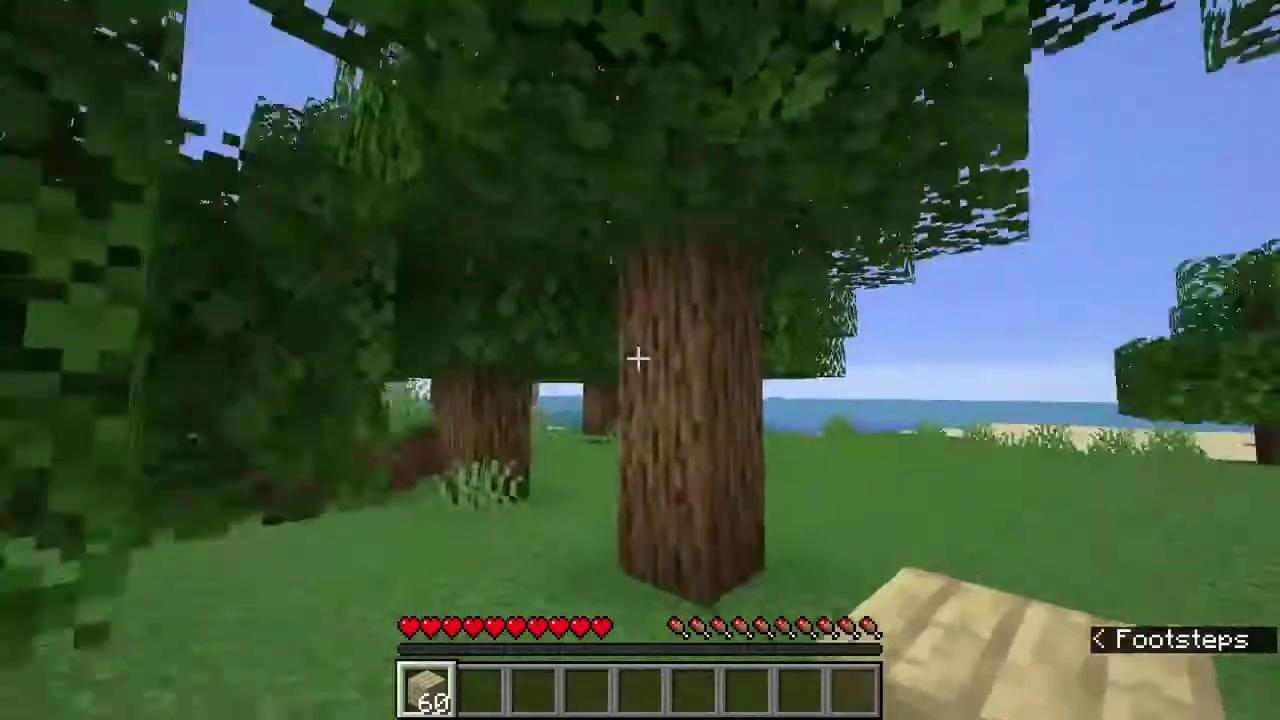
{"action": "key", "text": "w"}
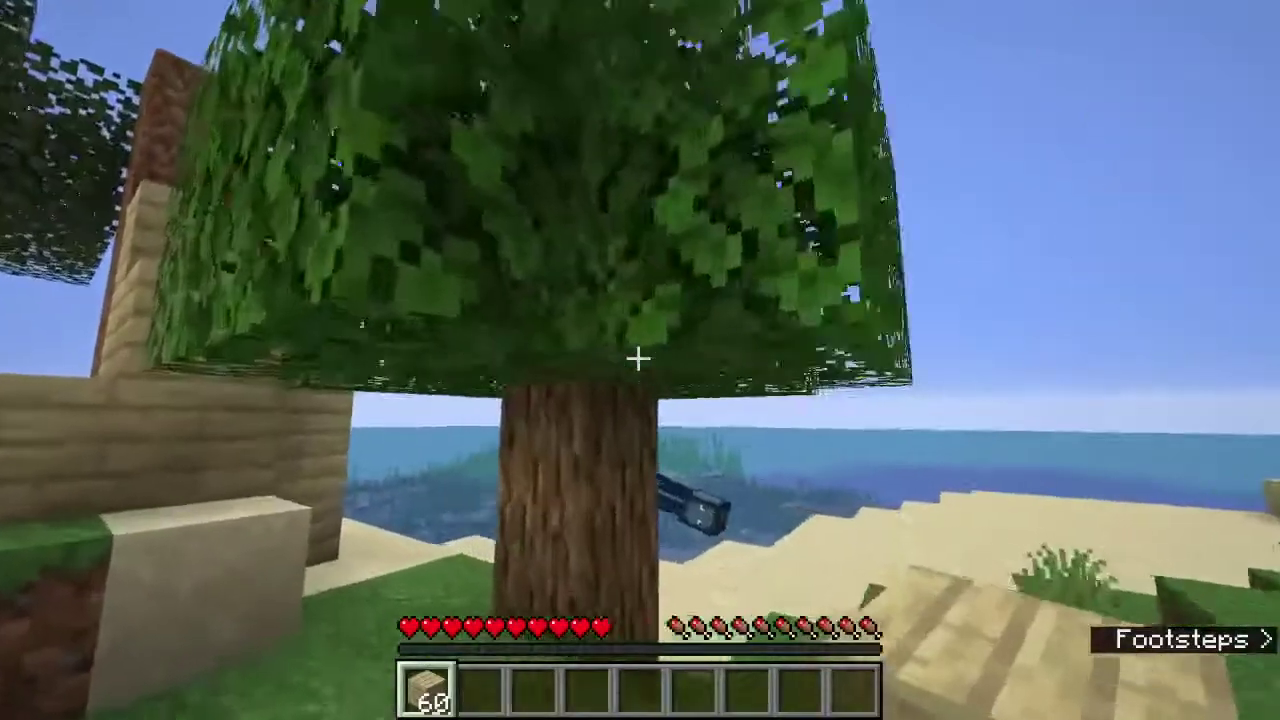